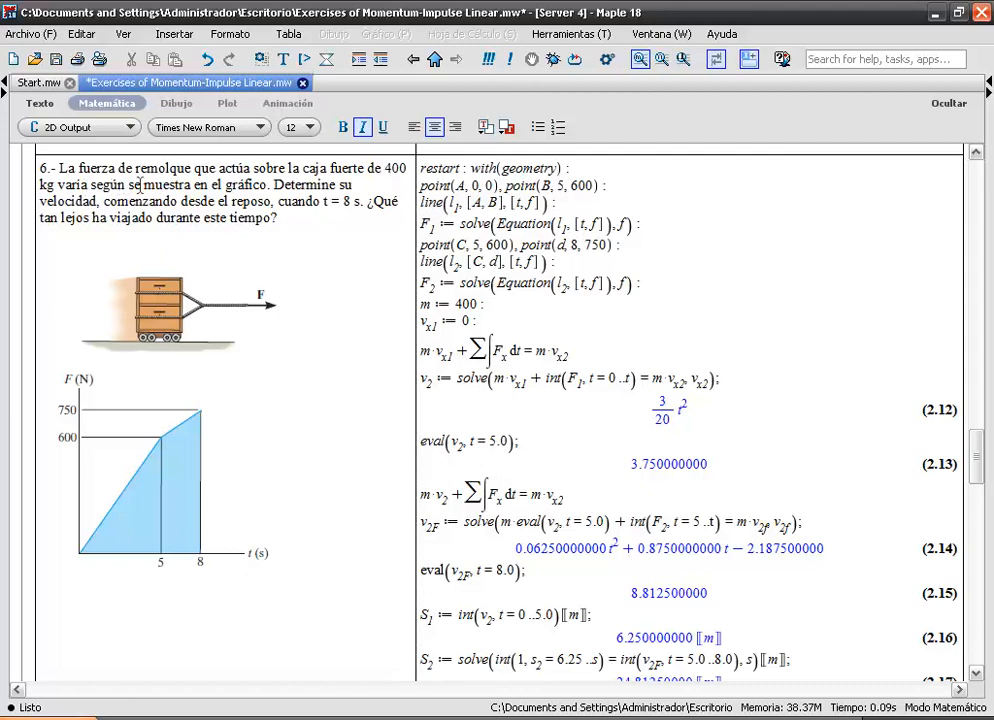
Step: Examine the statement and force graph of problem 6, and the definitions of points A and B and line l1
click(195, 317)
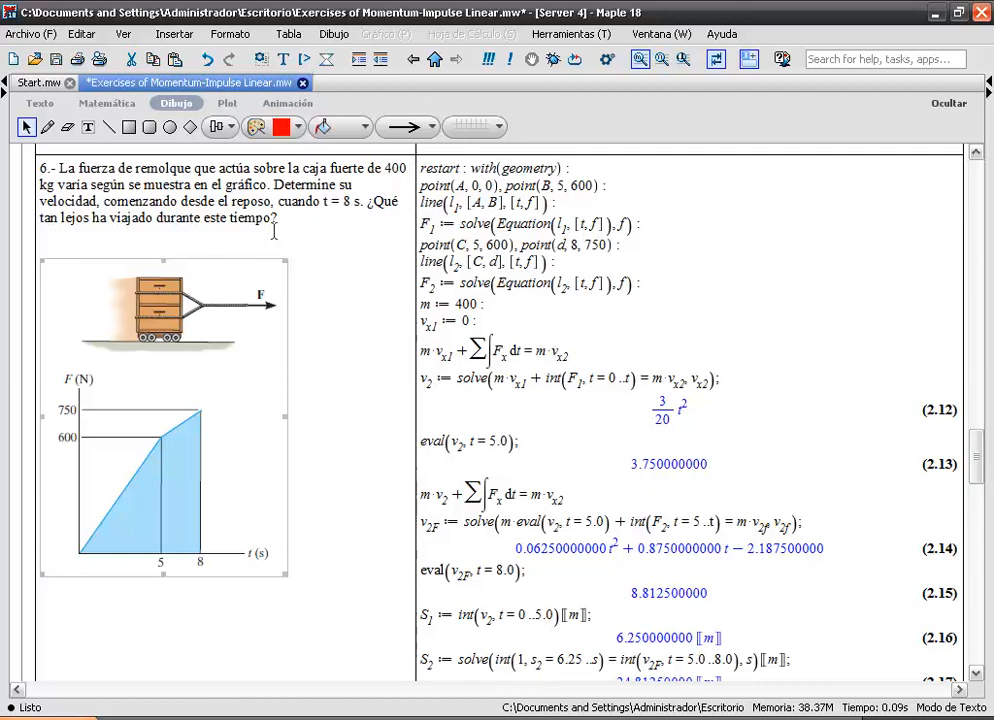
click(351, 244)
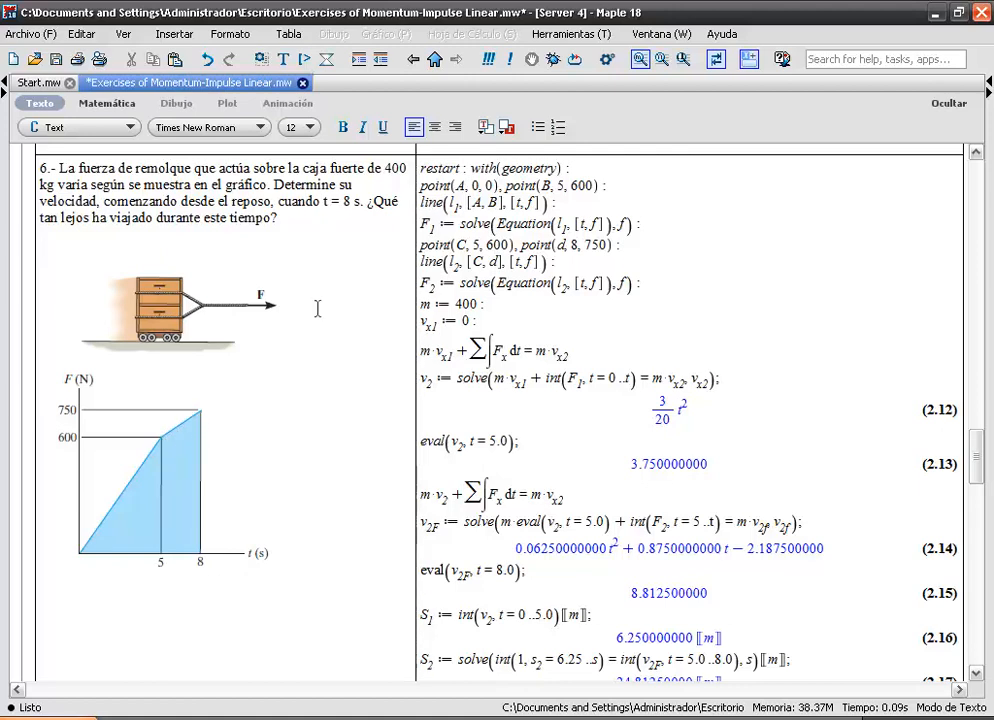
click(449, 168)
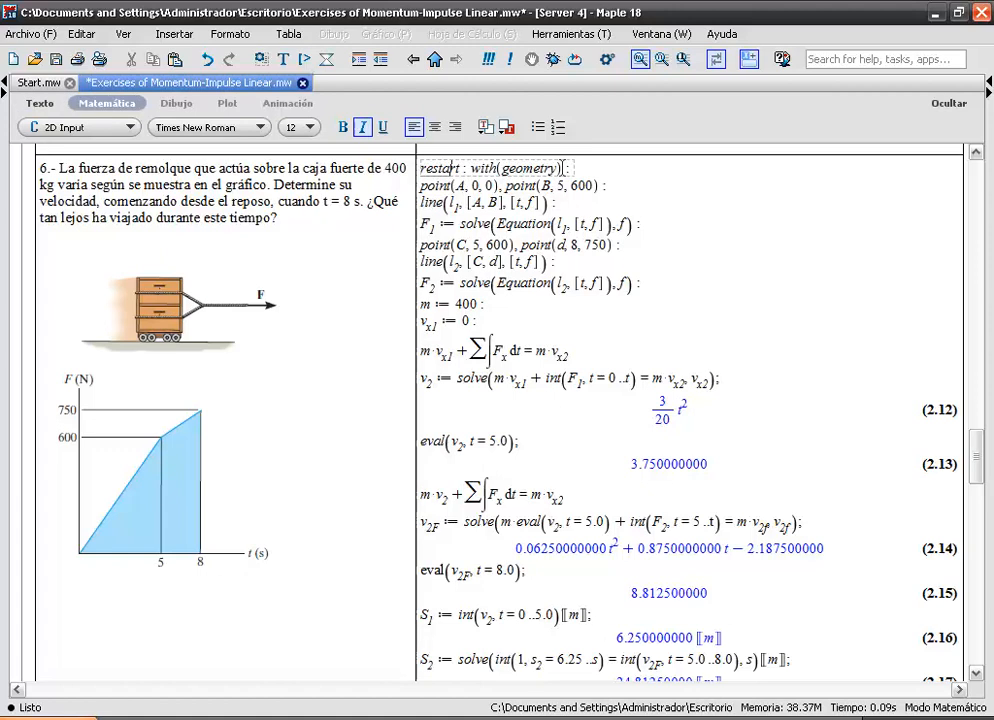
click(540, 185)
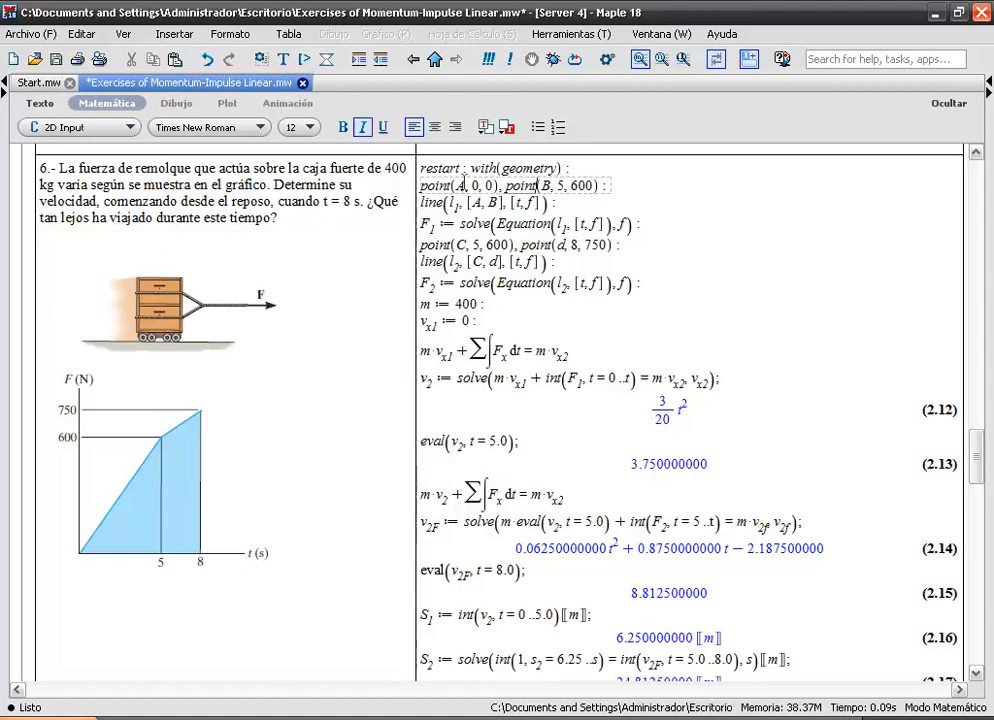
click(555, 187)
click(461, 203)
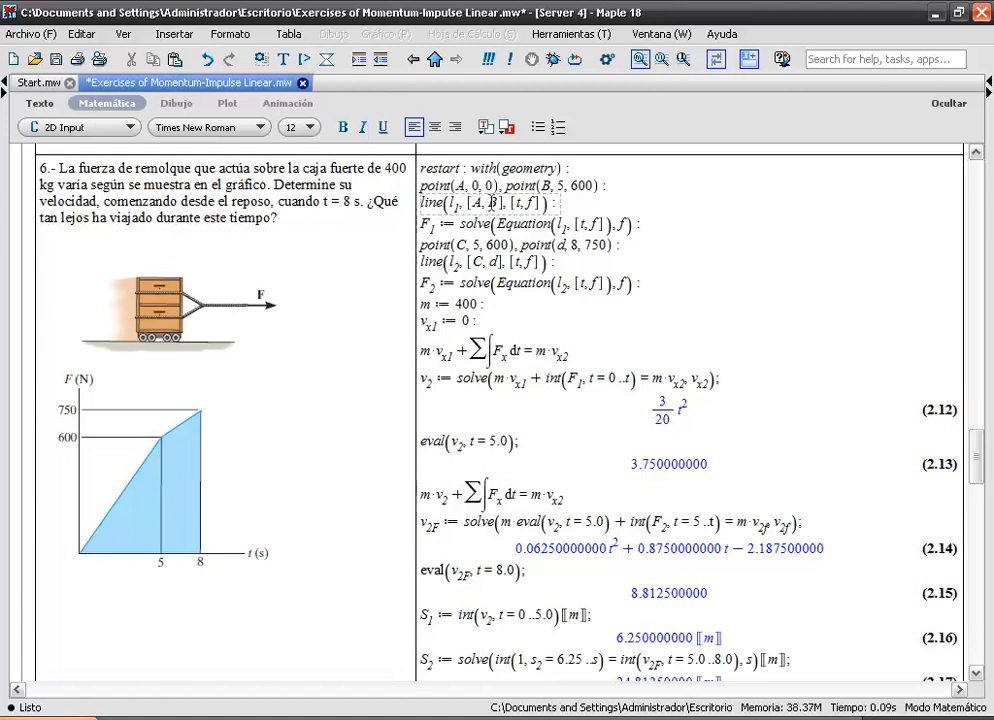
click(517, 203)
click(534, 204)
click(439, 226)
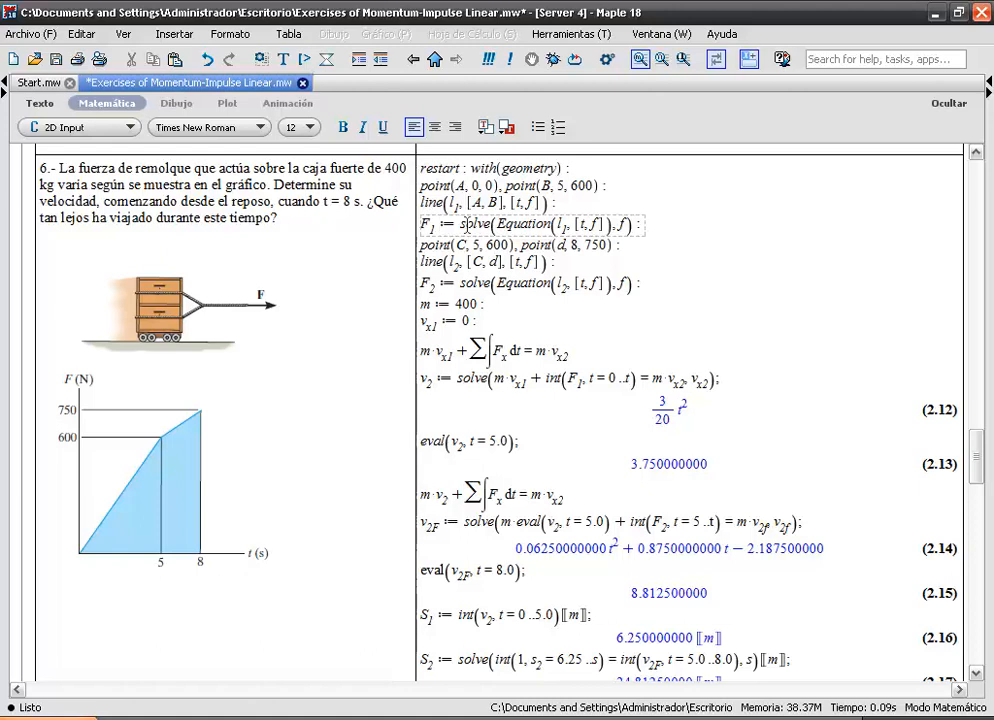
Step: Examine the F1 definition, which solves the equation of line l1 in t and f for f
drag(500, 224, 562, 226)
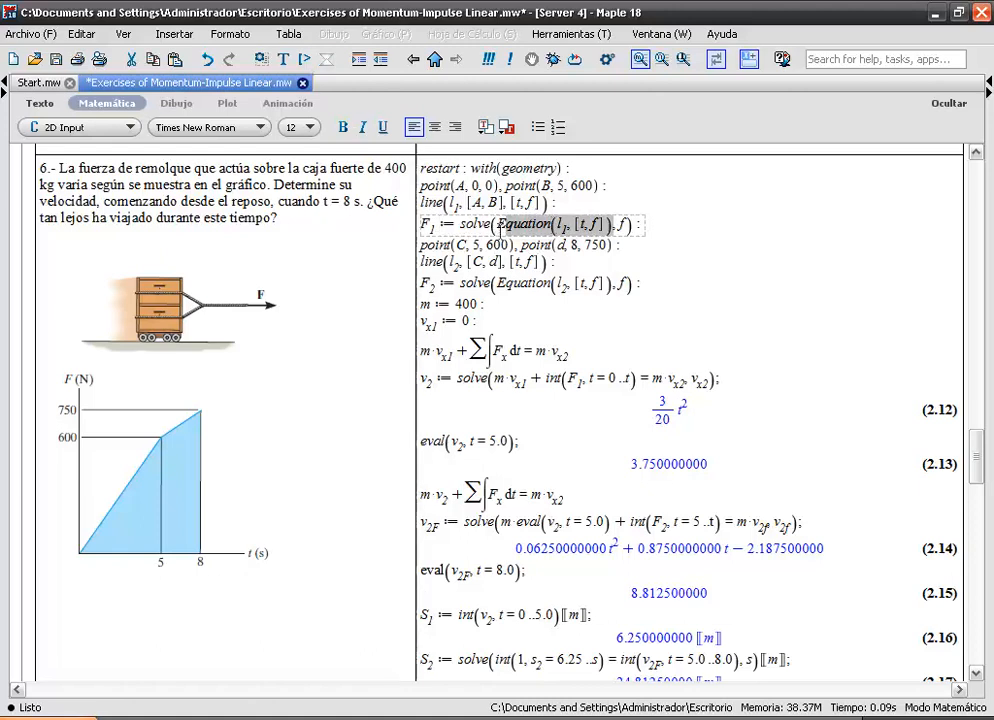
key(Left)
click(561, 226)
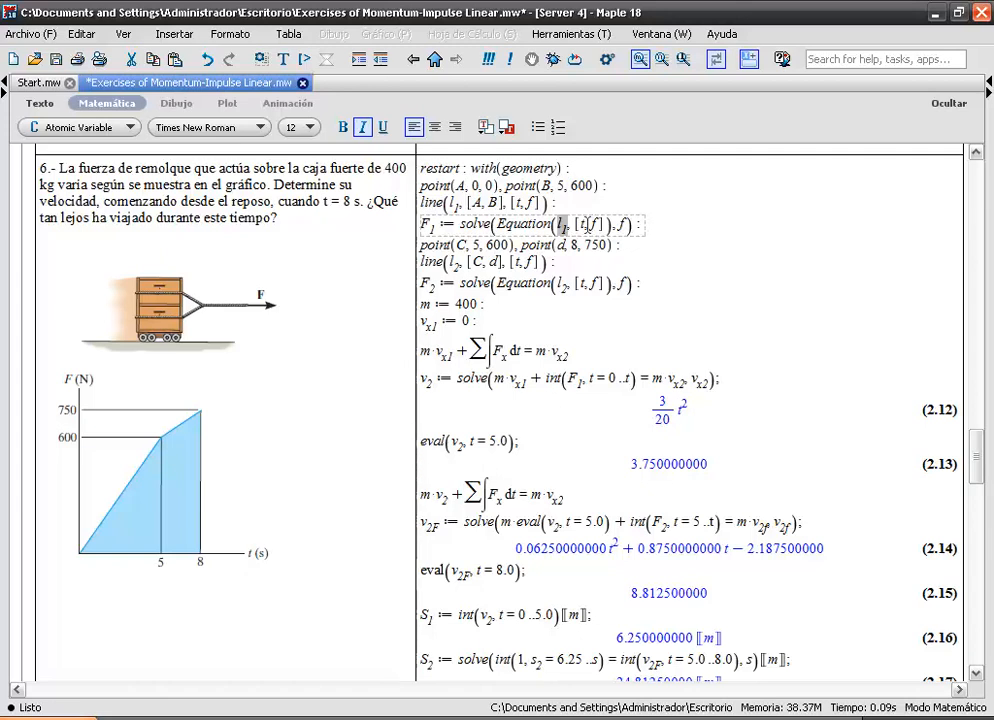
click(583, 224)
click(586, 224)
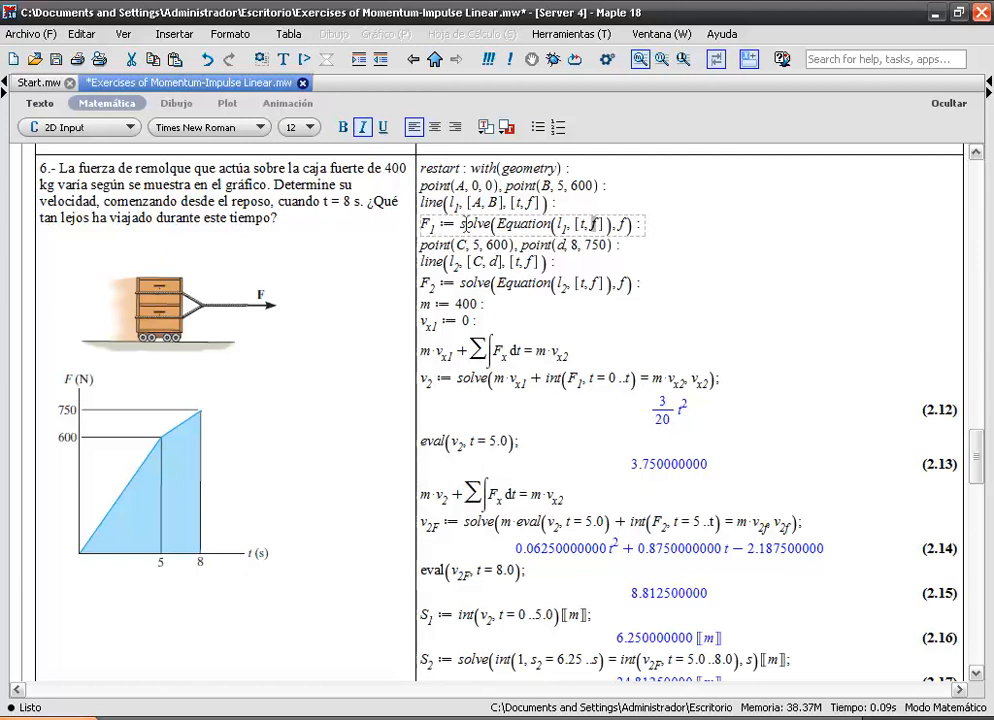
drag(461, 224, 601, 224)
click(588, 225)
click(593, 223)
click(622, 225)
drag(623, 225, 619, 225)
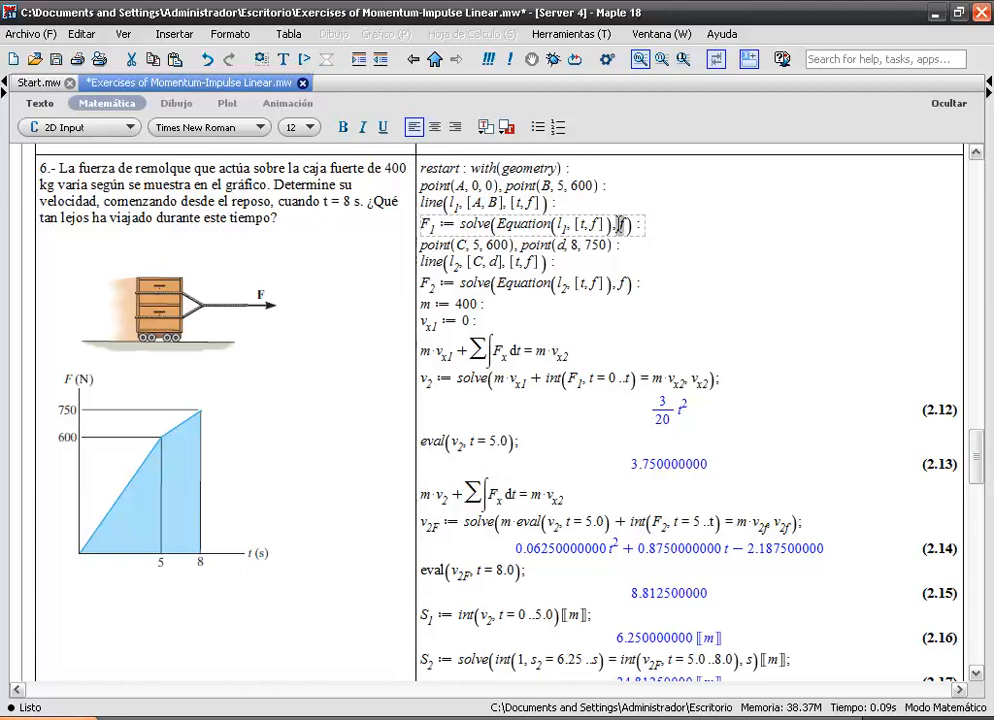
Step: Examine the definitions of points C and d, line l2, force F2 and mass m
click(462, 243)
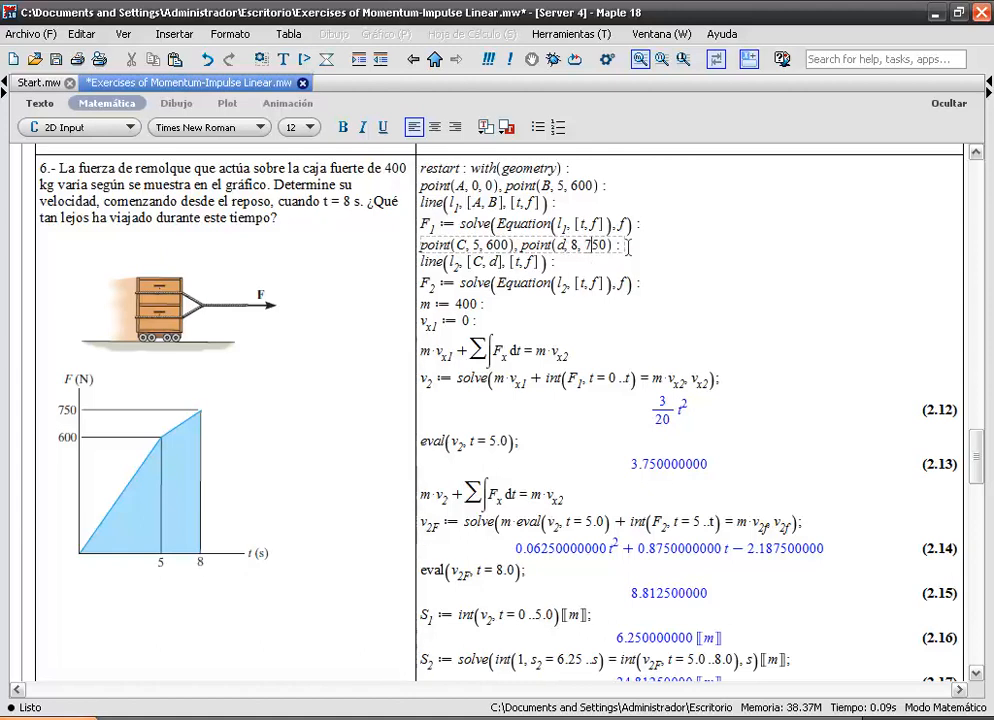
click(454, 262)
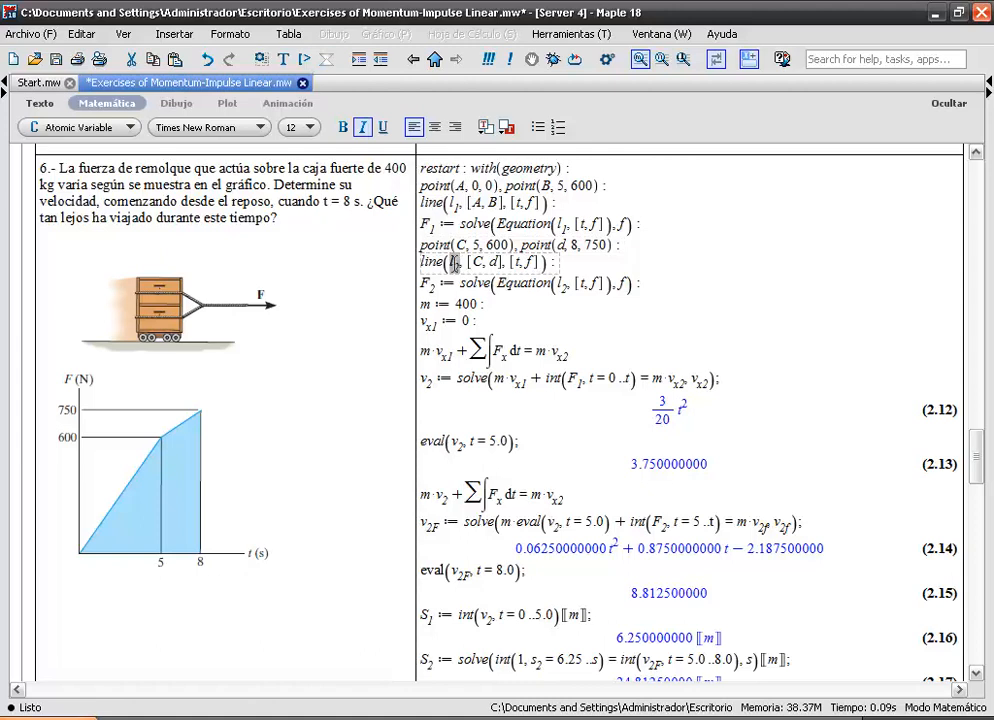
click(489, 262)
click(550, 261)
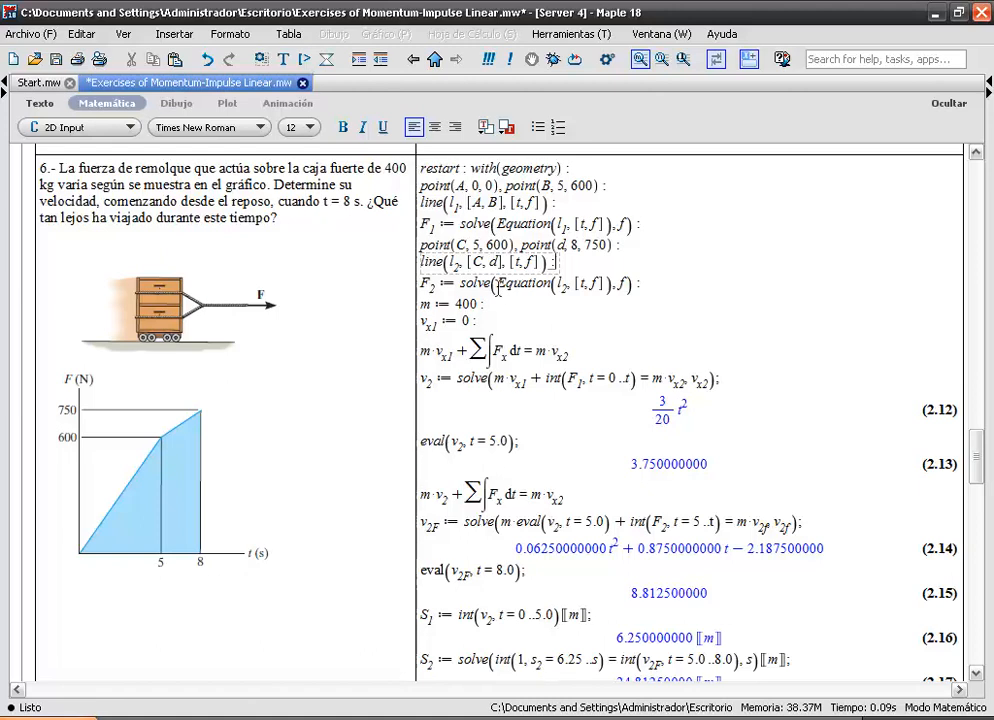
drag(496, 287, 550, 287)
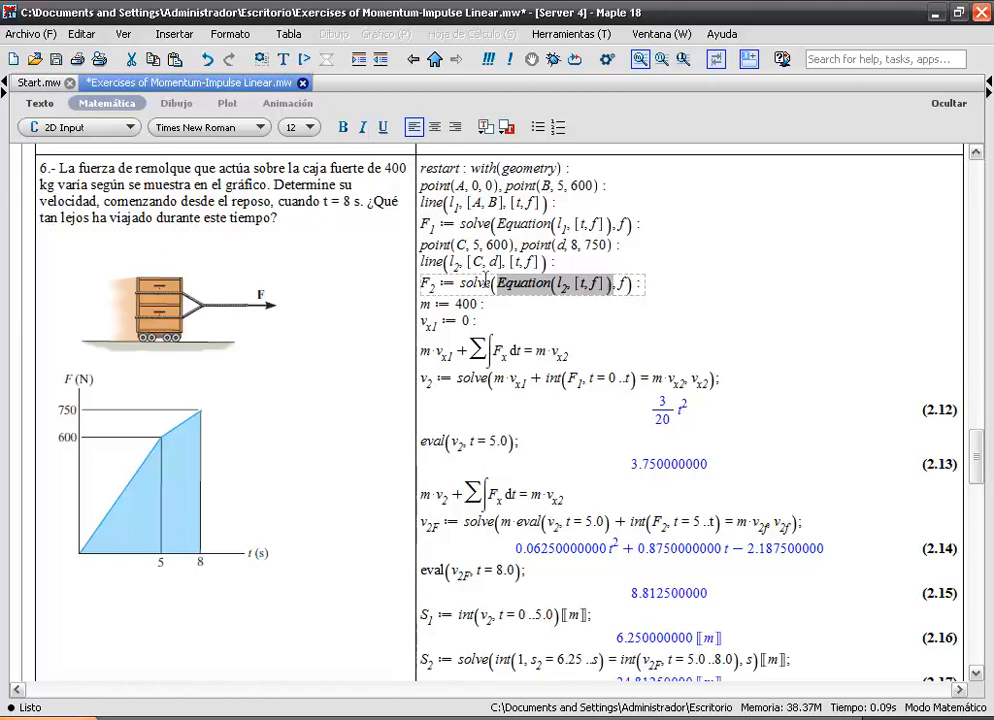
click(481, 281)
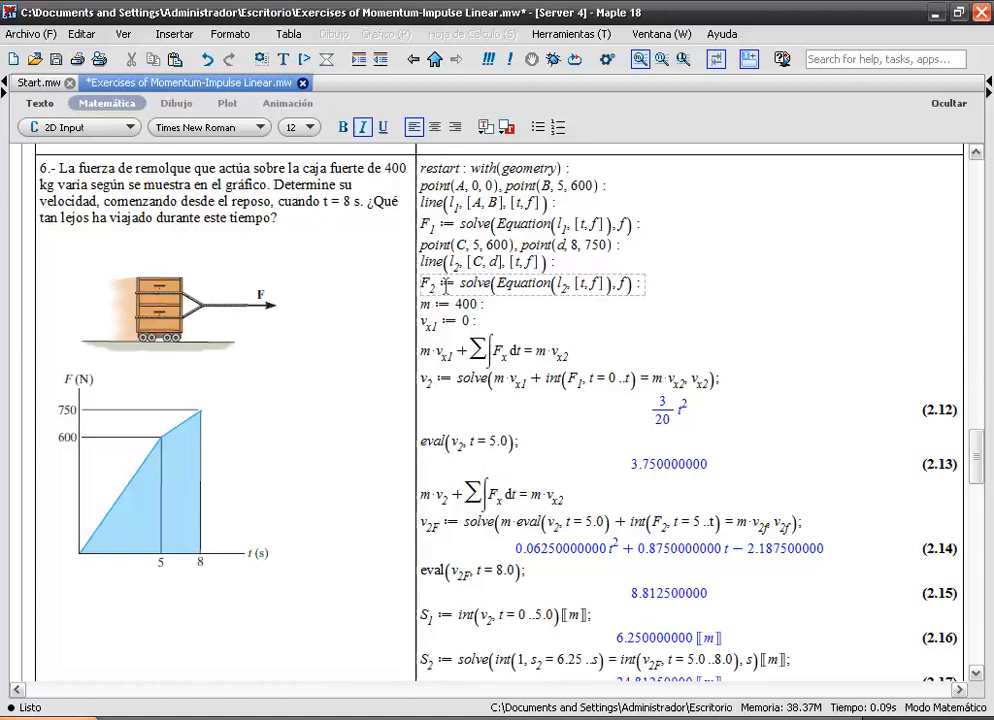
click(439, 284)
drag(439, 284, 422, 284)
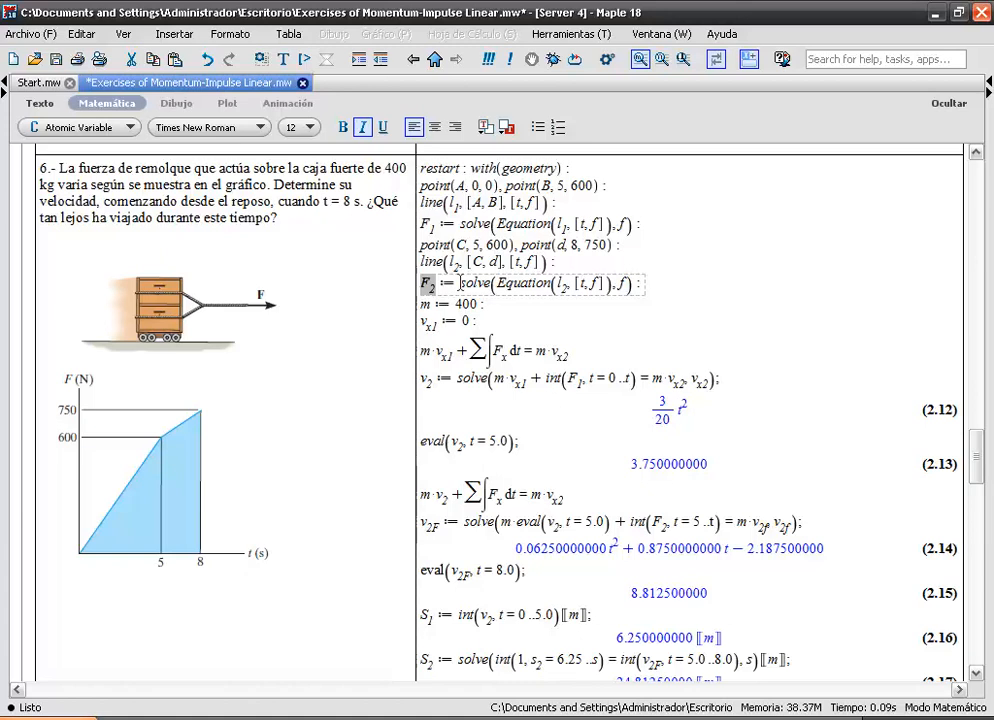
drag(459, 283, 617, 280)
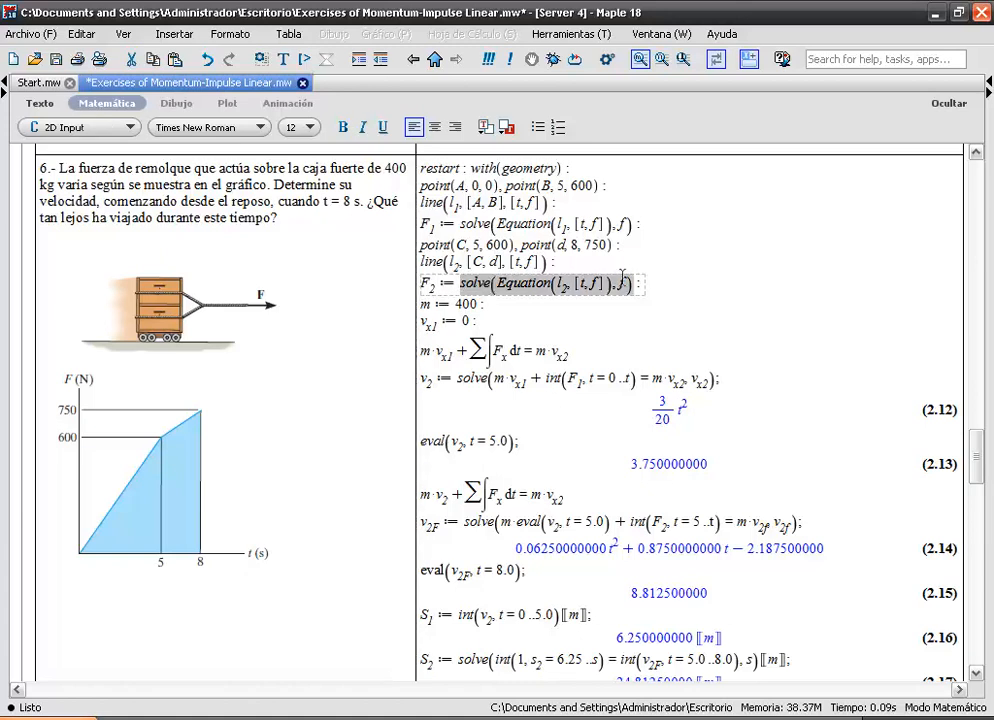
click(584, 286)
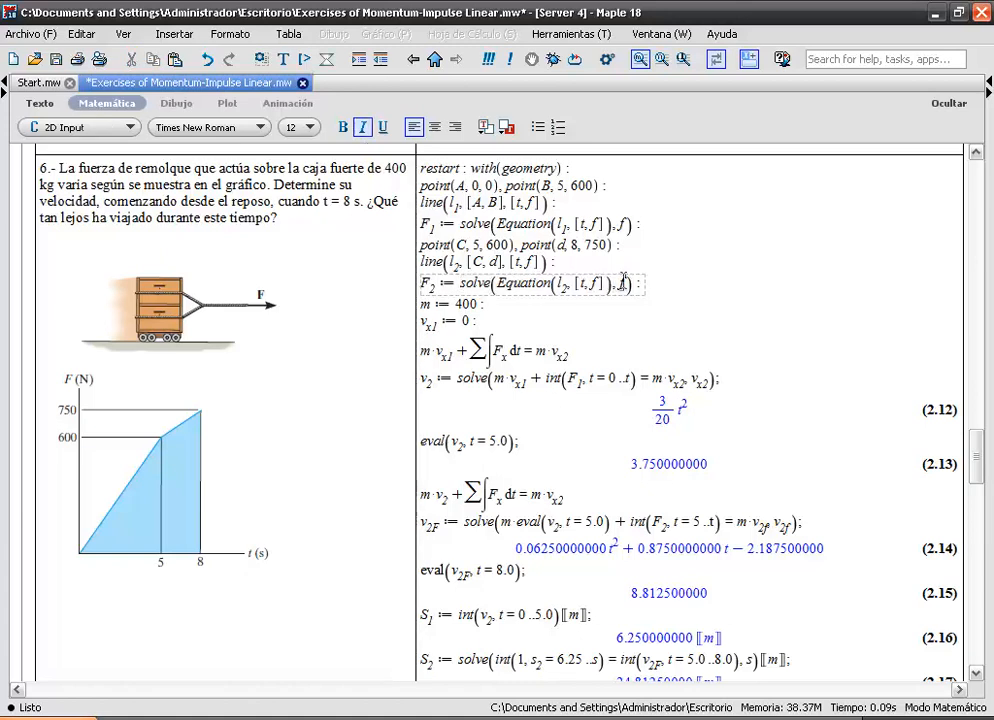
click(480, 302)
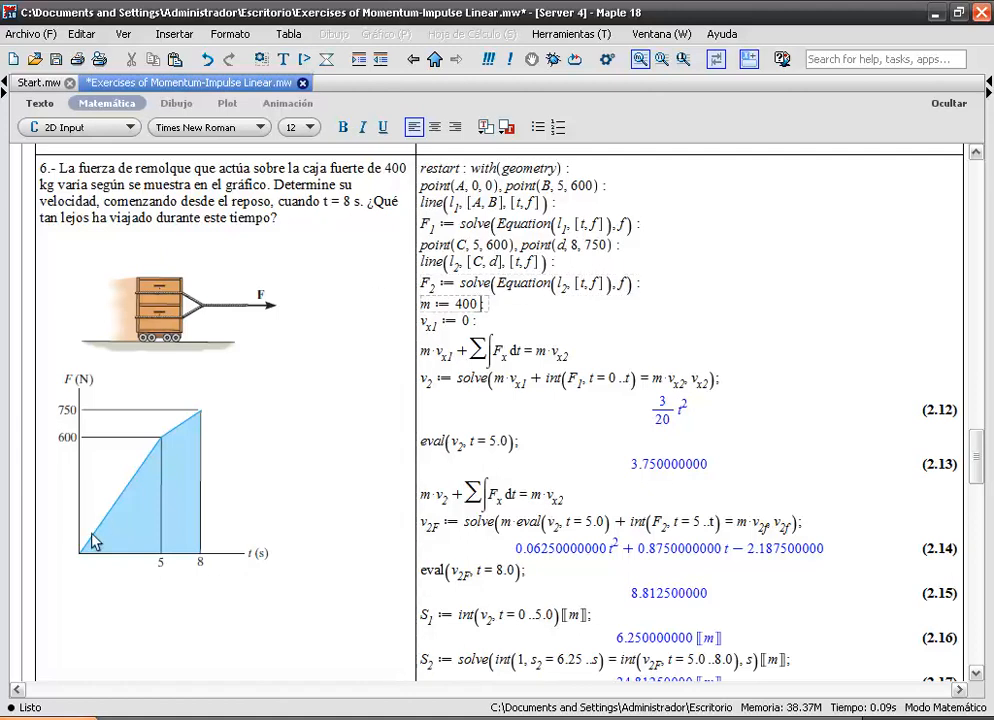
text(:)
Step: Execute the restart with the geometry package, followed by the definitions of points A and B and line l1
click(576, 170)
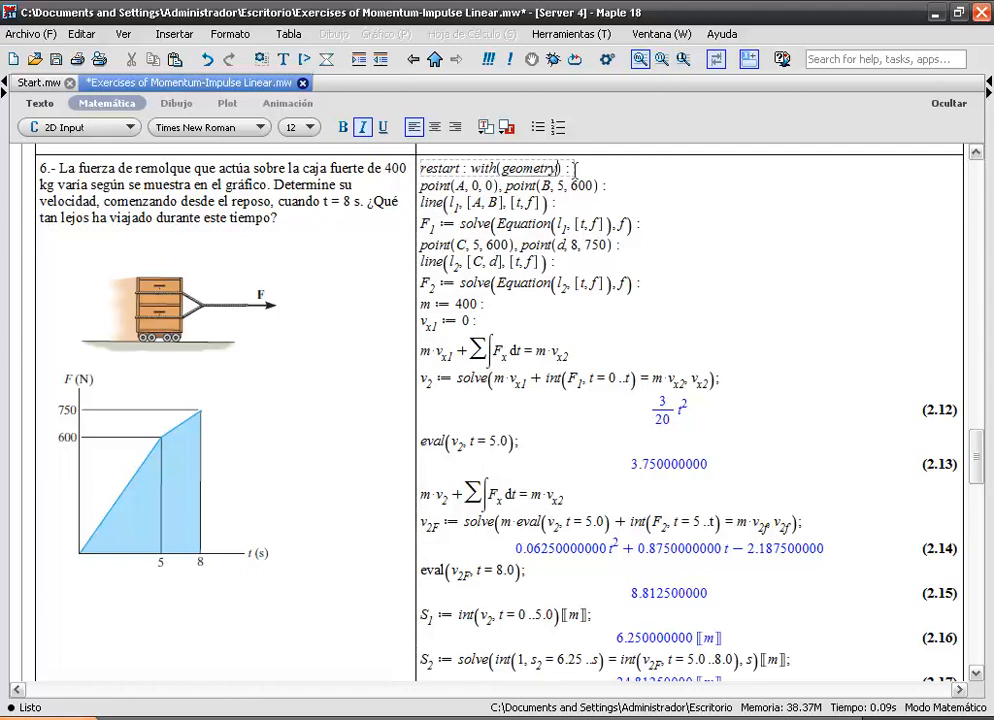
key(Return)
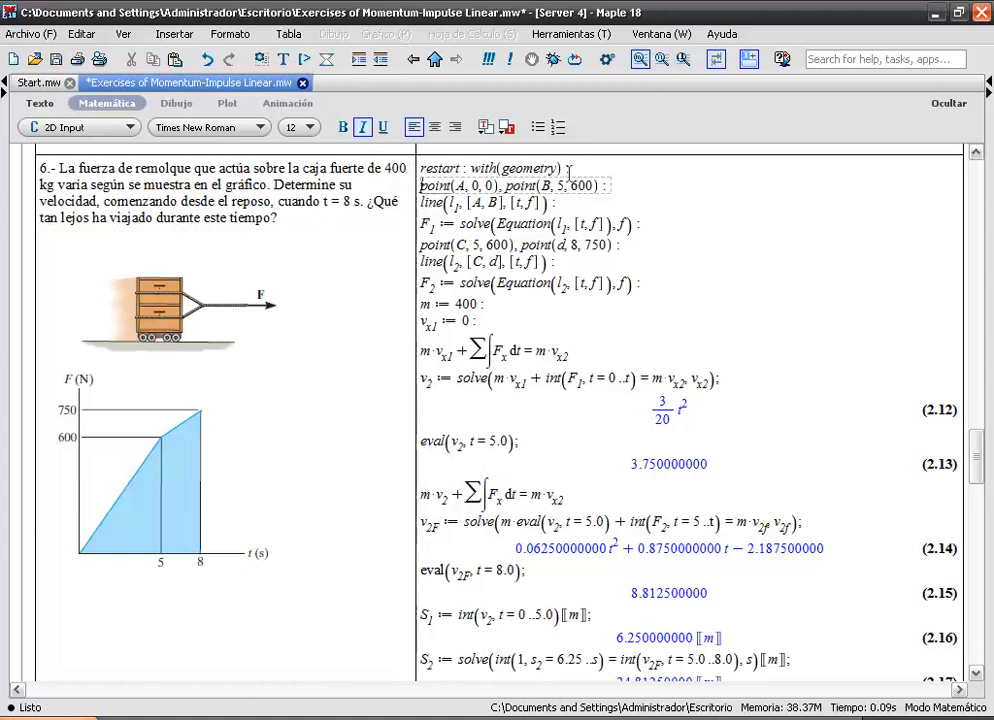
click(563, 200)
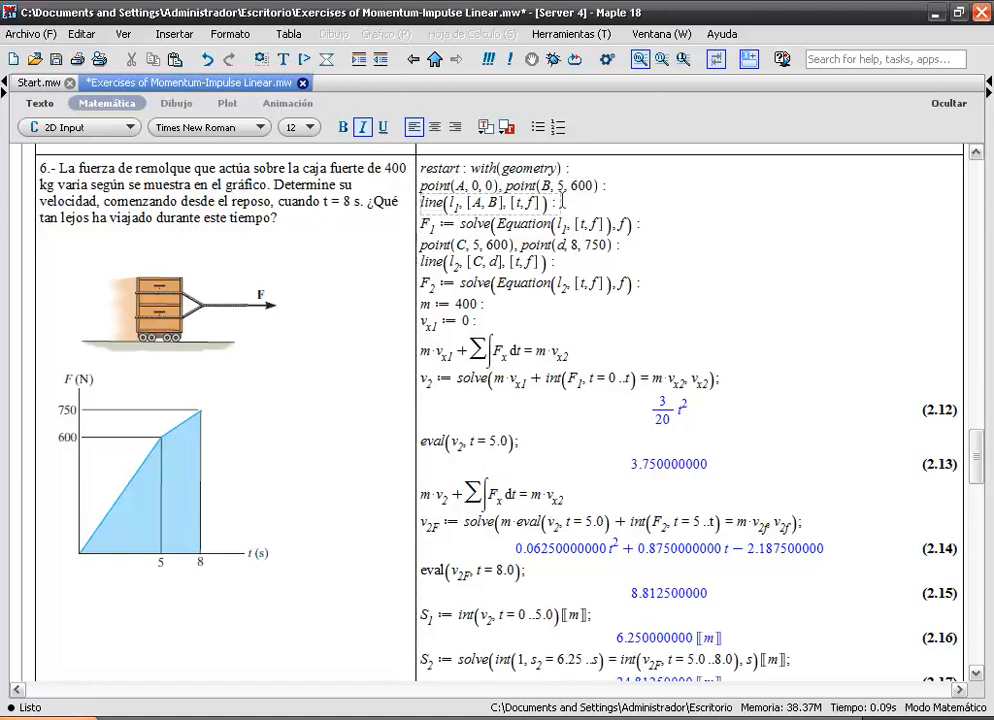
key(Return)
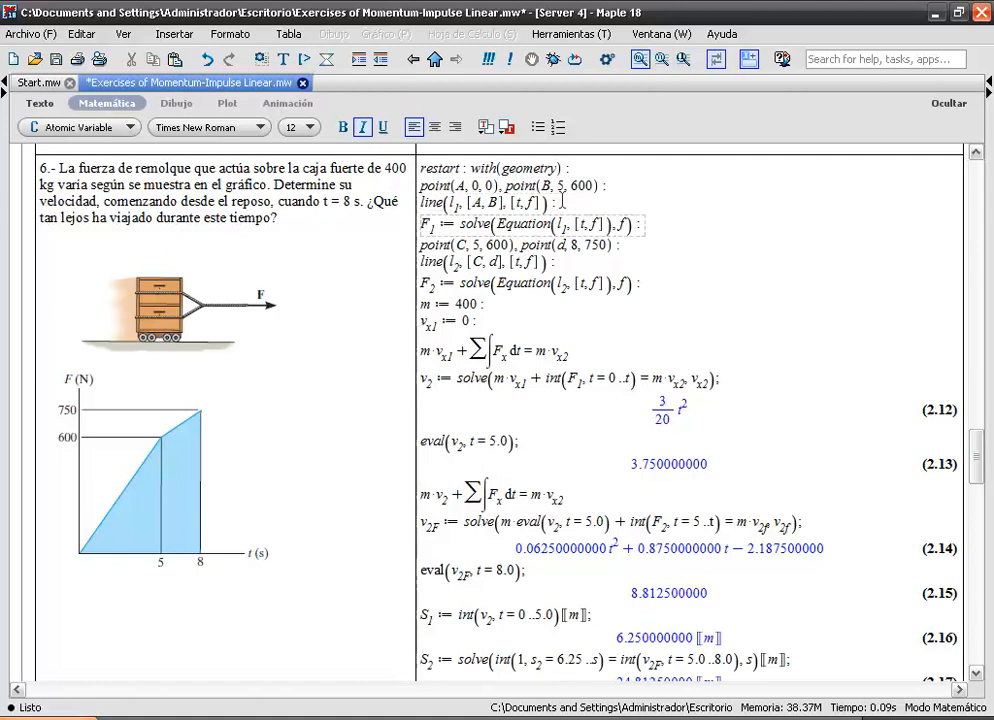
Step: Replace the colon ending the F1 definition with a semicolon and execute it to display the force equation
click(653, 230)
key(BackSpace)
text(;)
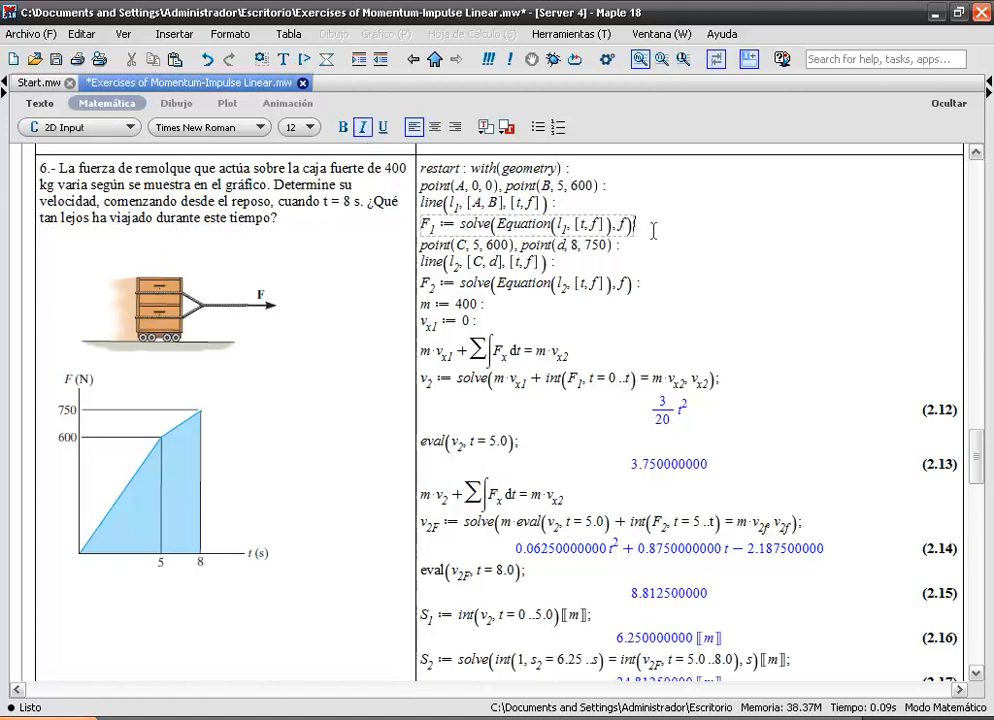
key(Return)
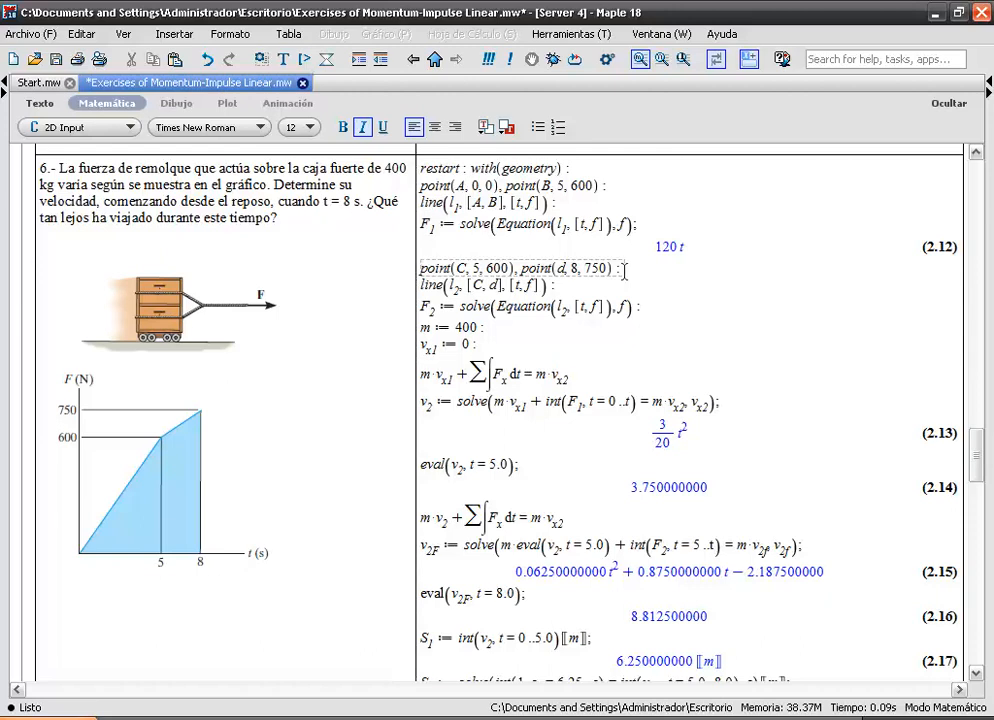
Step: Execute the definitions of points C and d and line l2, and run F2 ended with a semicolon to display its equation
key(Down)
key(Return)
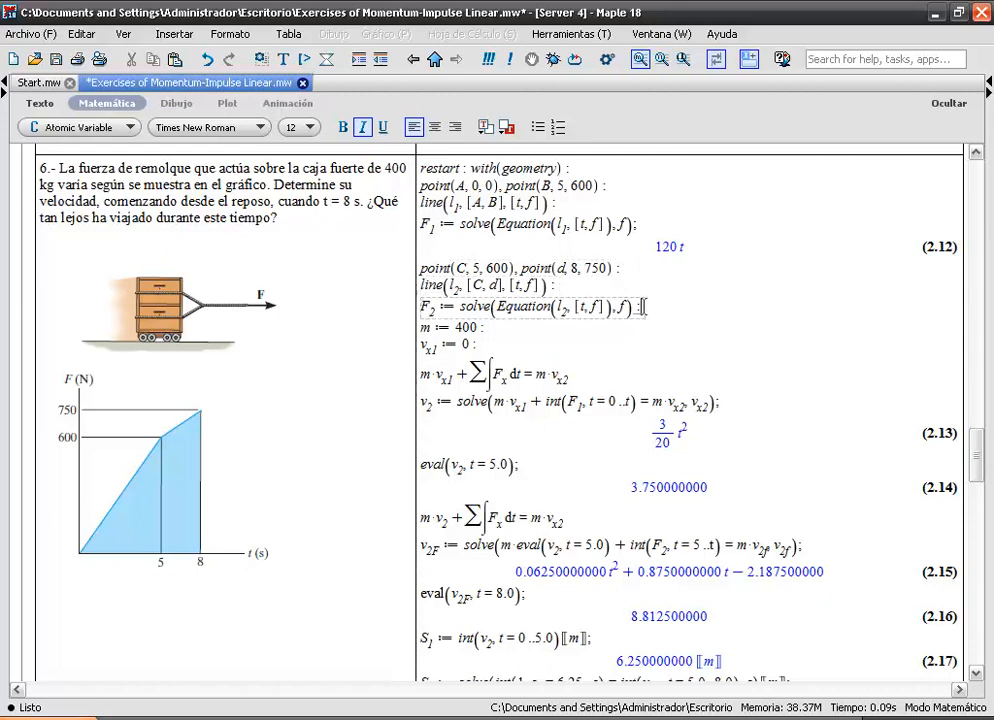
click(643, 307)
key(BackSpace)
text(;)
key(Return)
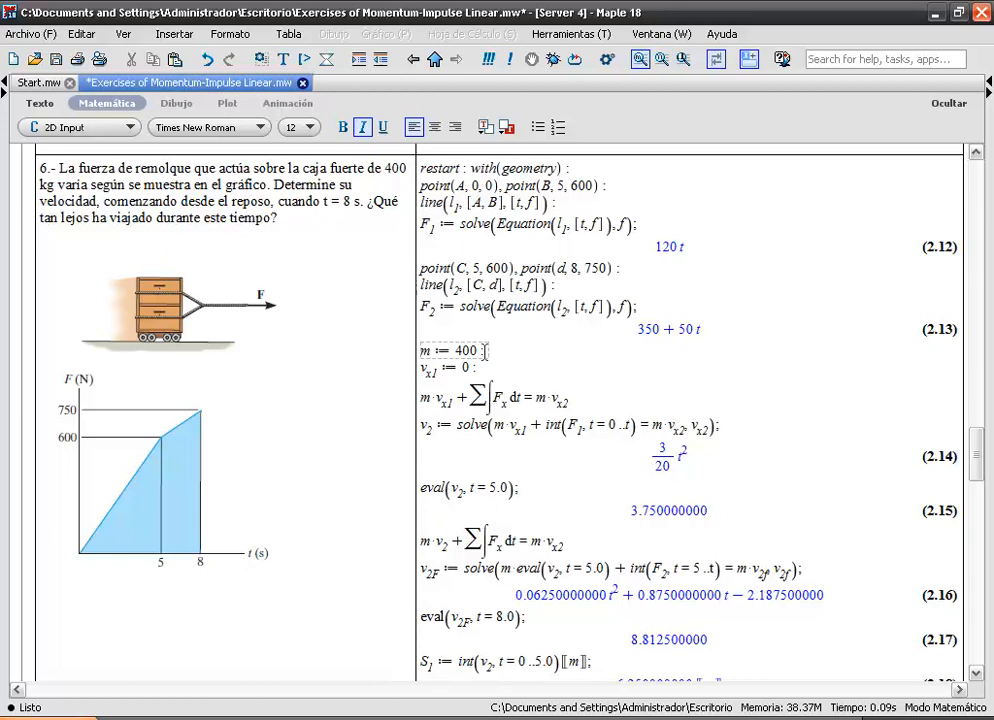
Step: Execute the mass and initial velocity assignments, and solve the first impulse-momentum equation for v2 using F1 from 0 to t
key(Down)
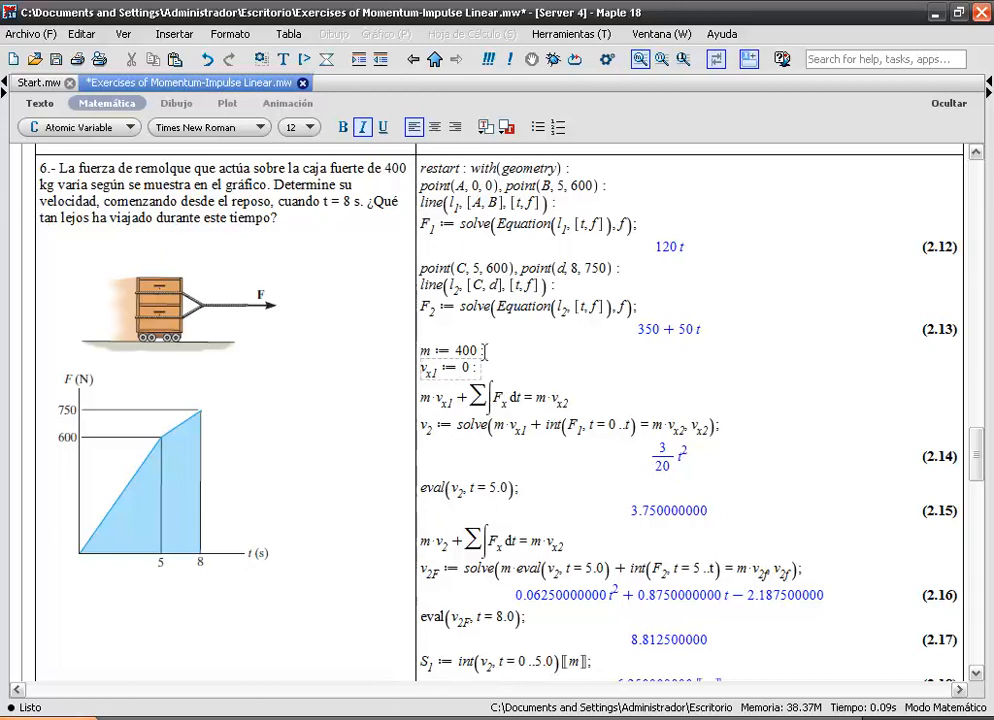
key(Down)
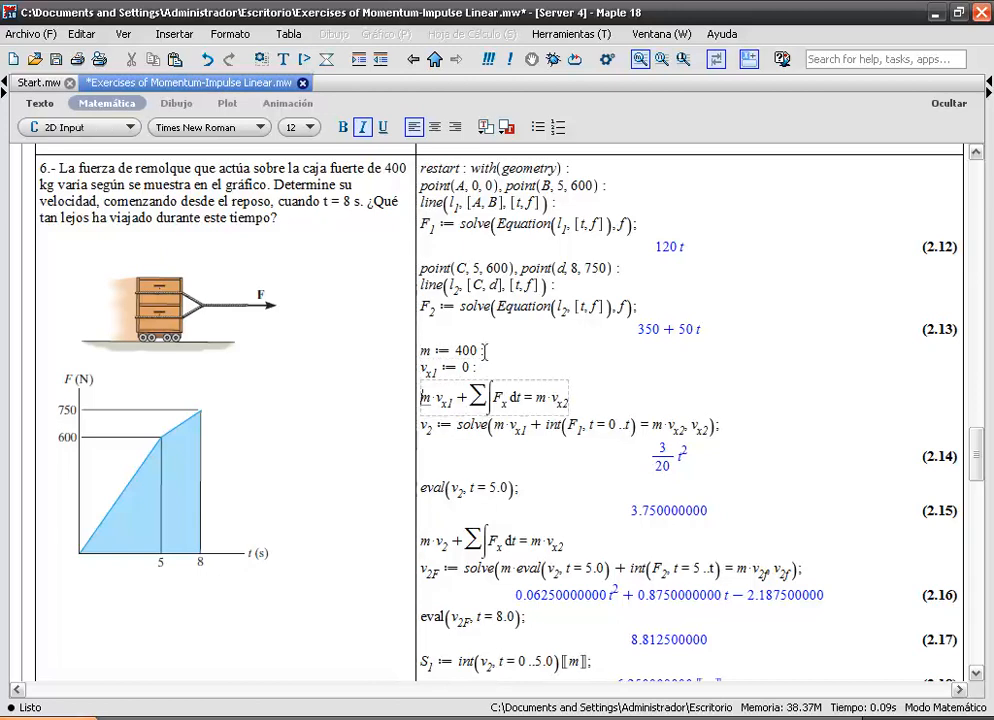
drag(422, 398, 568, 400)
click(723, 428)
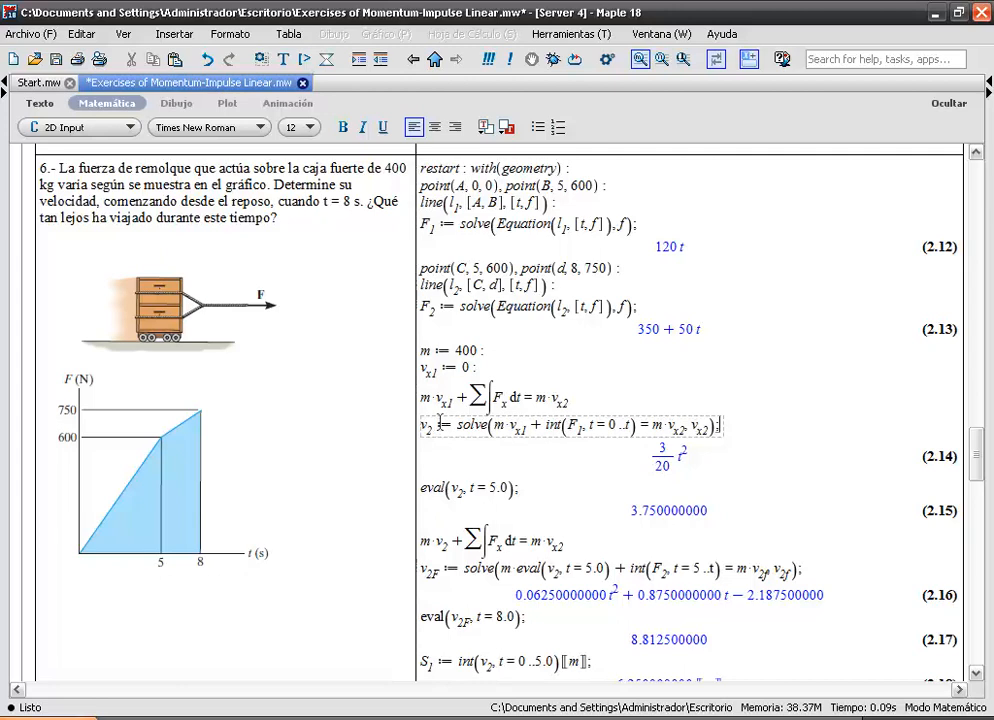
click(449, 425)
click(484, 424)
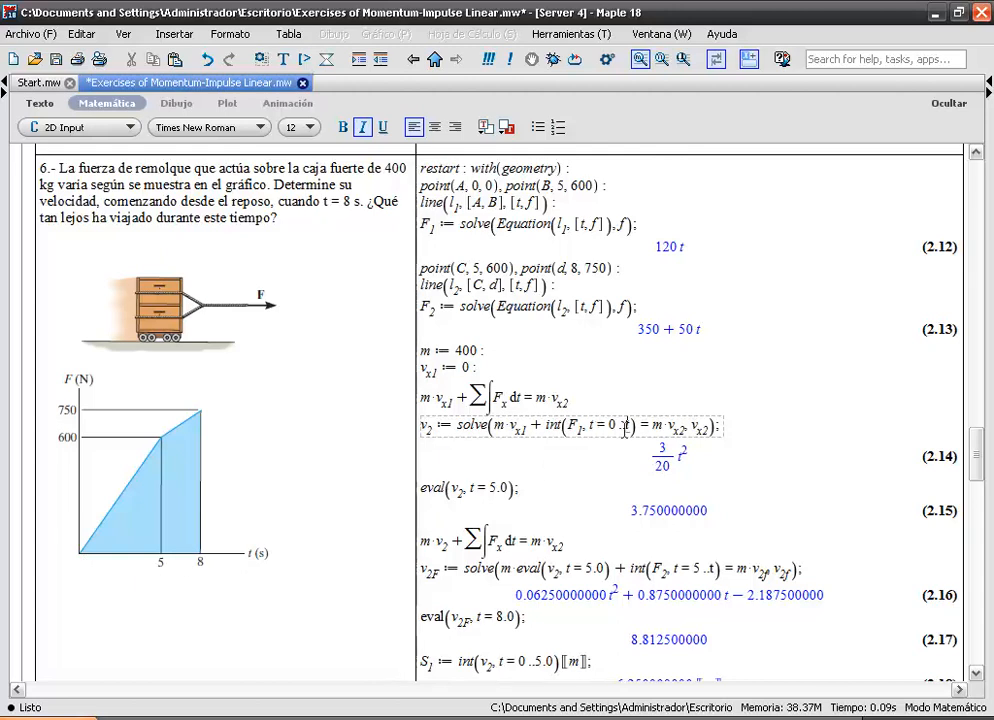
key(Return)
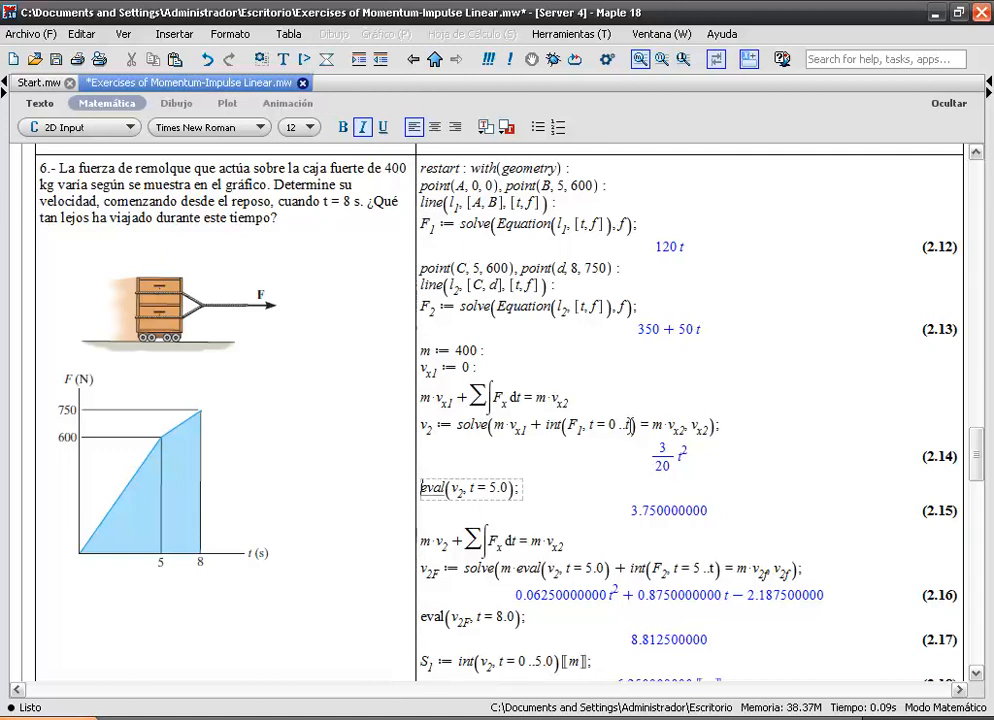
Step: Evaluate v2 at t = 5.0 and go on to the impulse-momentum equation for the second interval
key(Down)
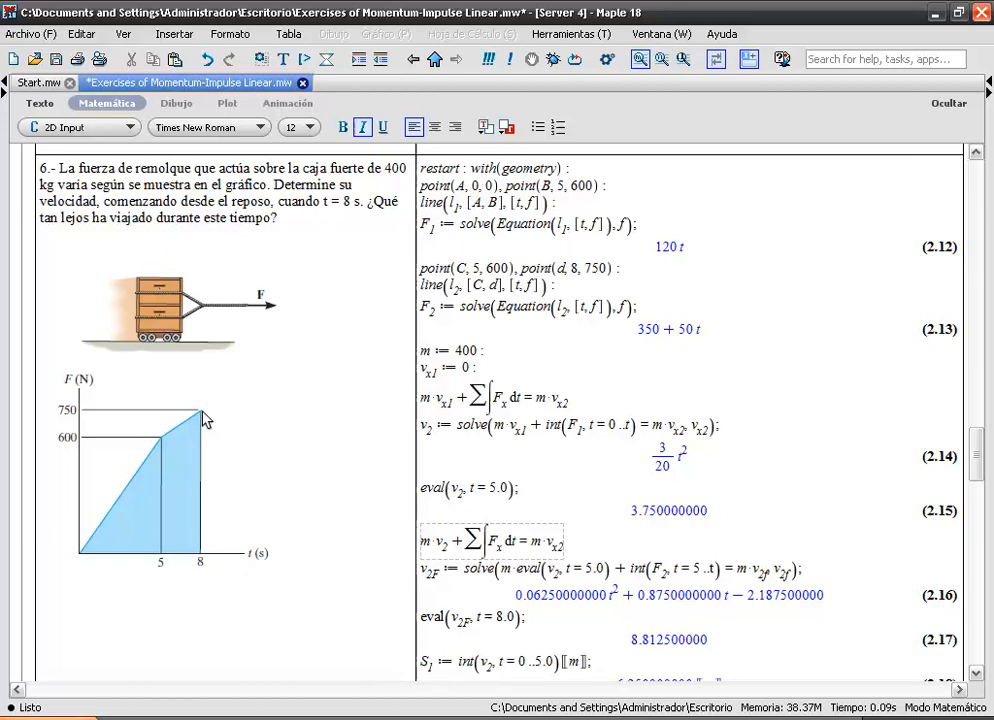
scroll(463, 507, down, 1)
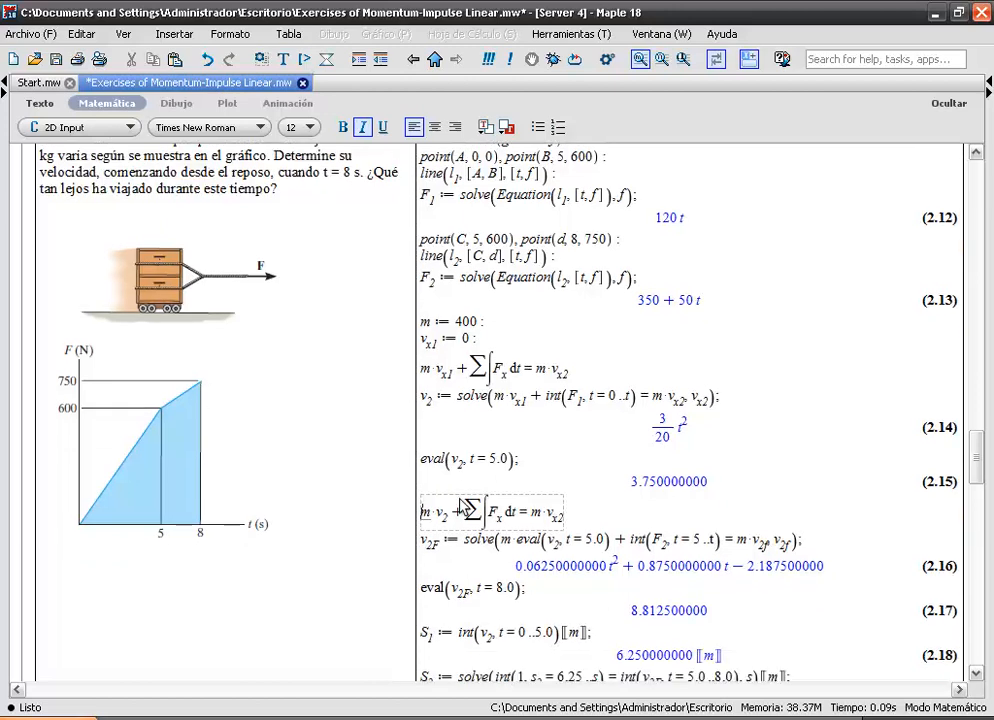
scroll(460, 500, up, 2)
drag(975, 463, 978, 486)
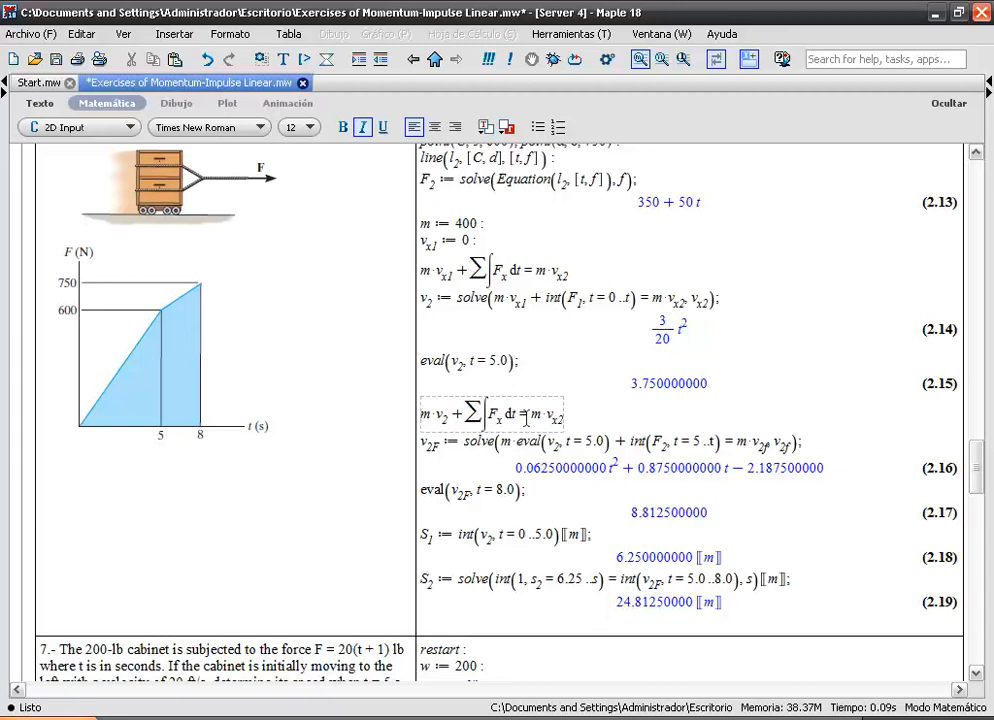
Step: Solve the second impulse-momentum equation for v2F using v2 at t = 5.0 and F2 from 5 to t, and evaluate v2F at t = 8.0
click(453, 414)
click(505, 441)
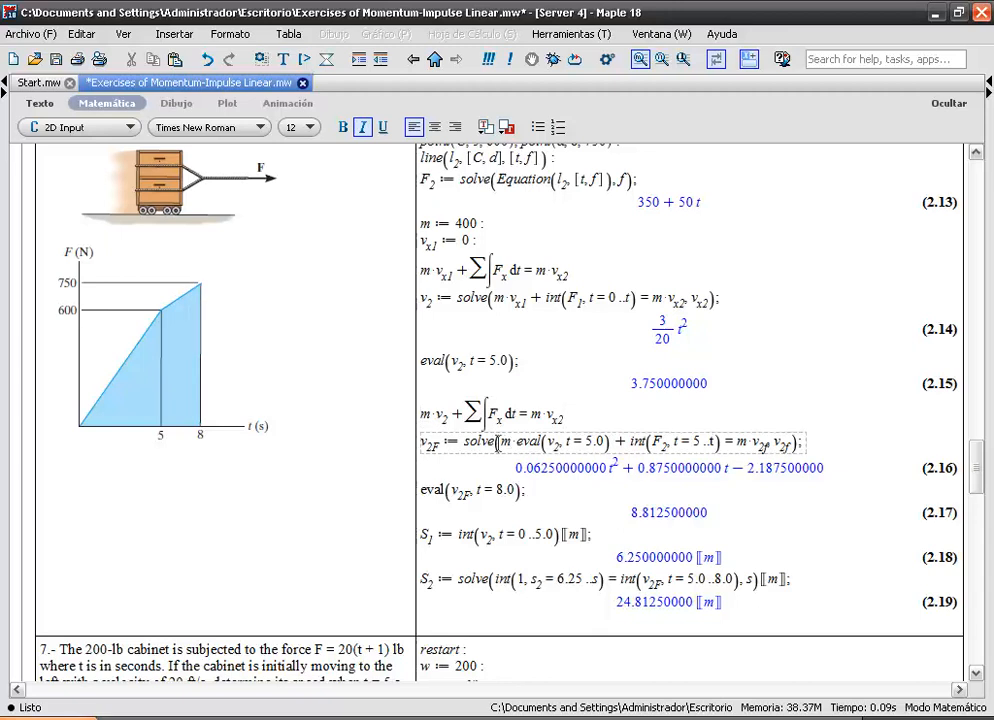
drag(501, 441, 548, 443)
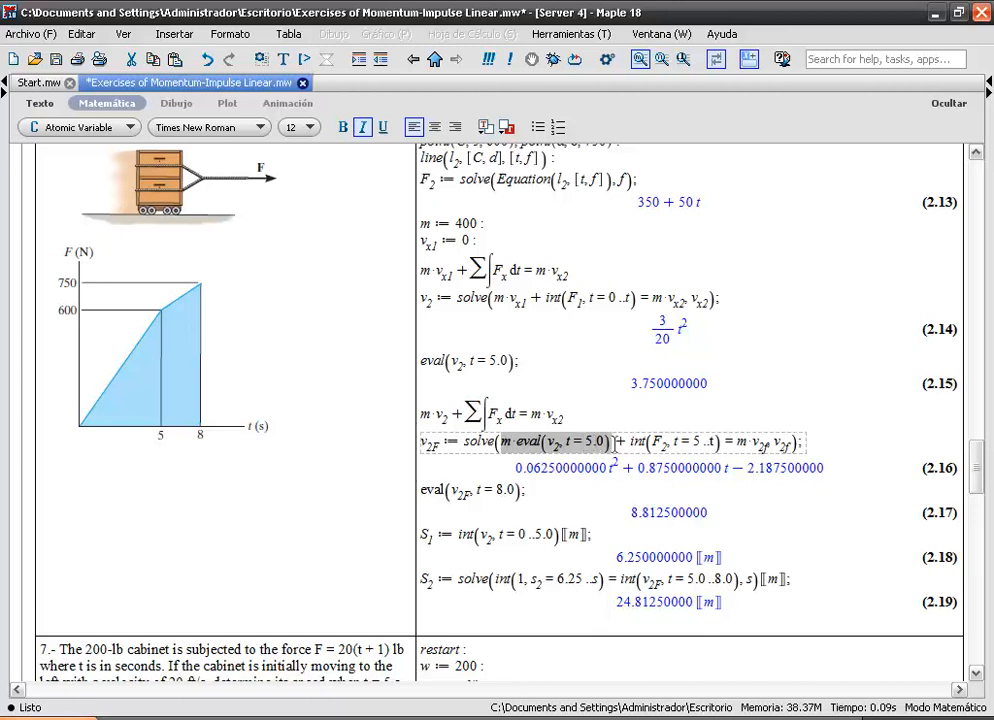
click(450, 415)
drag(424, 417, 421, 418)
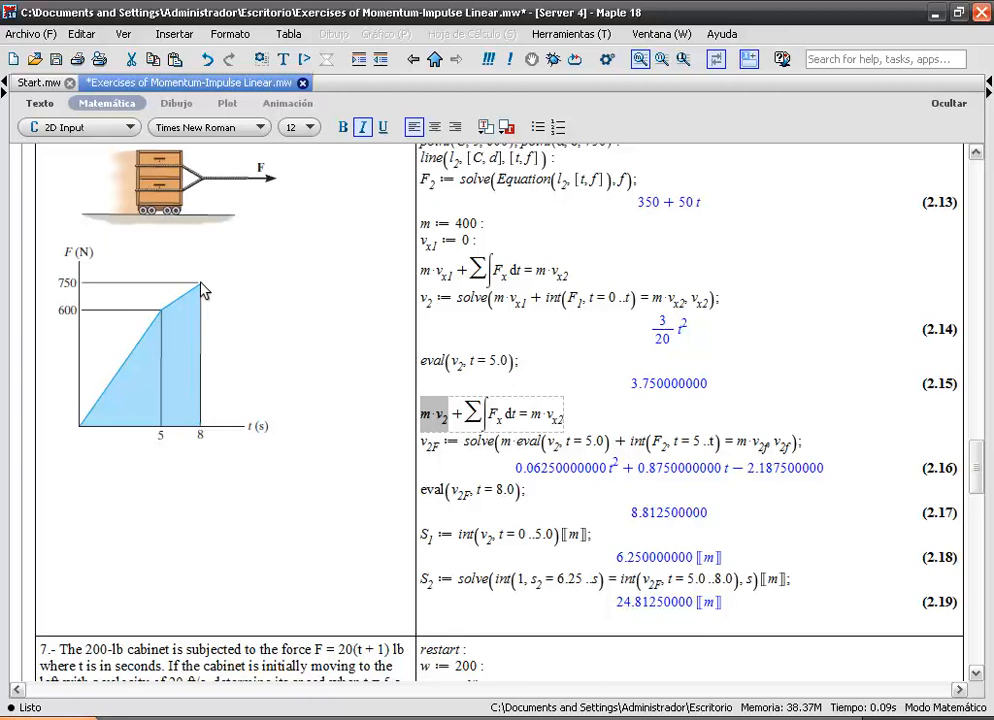
click(627, 441)
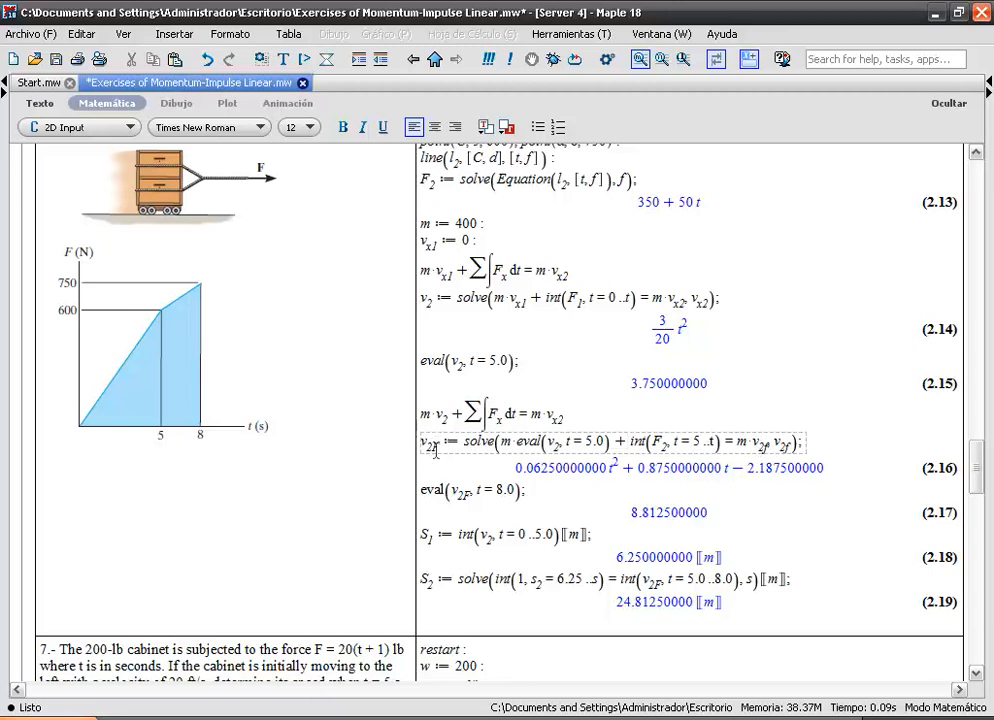
click(527, 490)
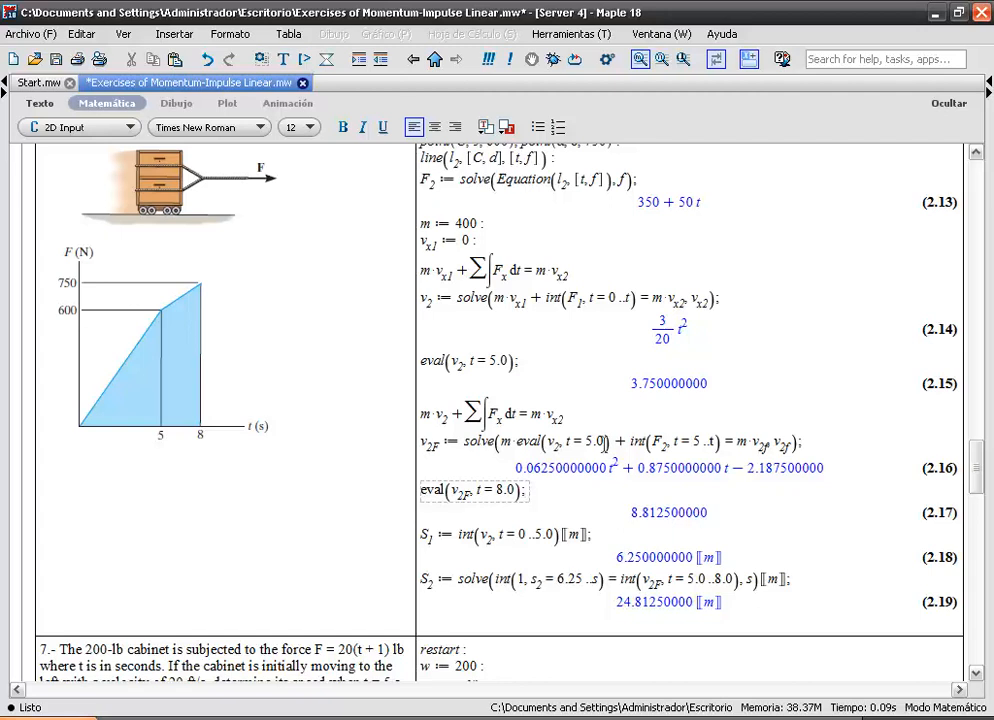
click(535, 440)
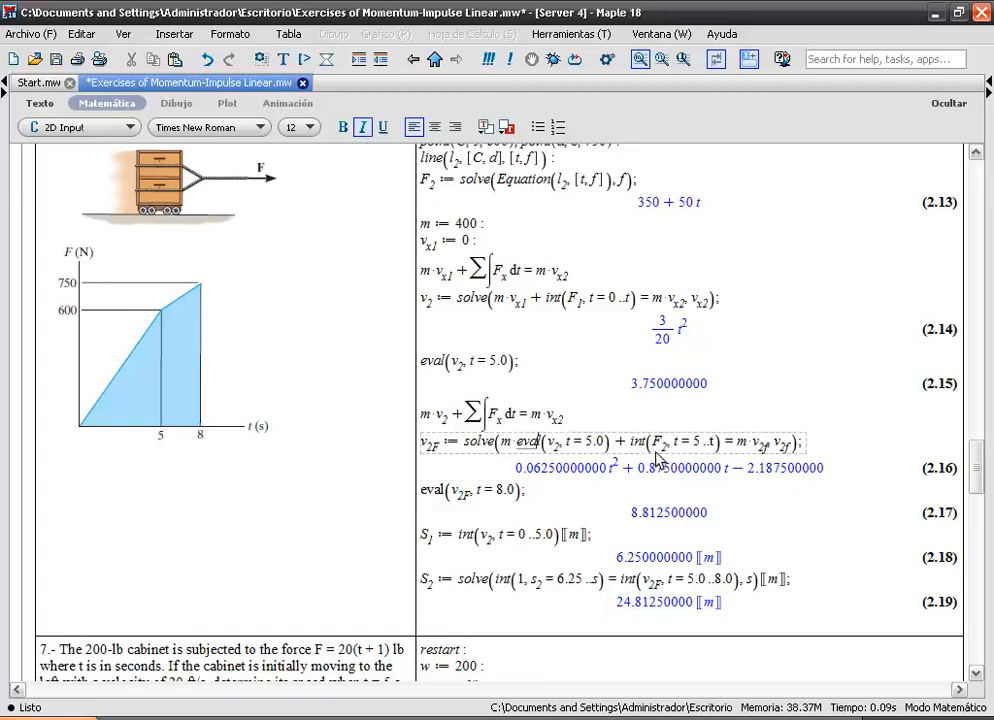
key(Return)
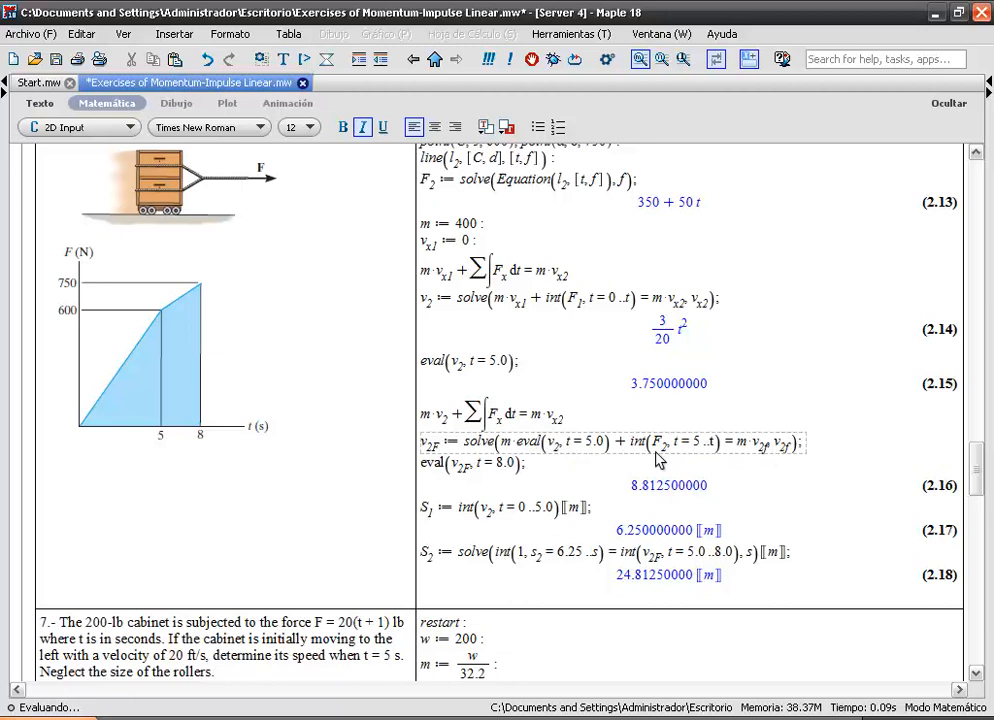
key(Return)
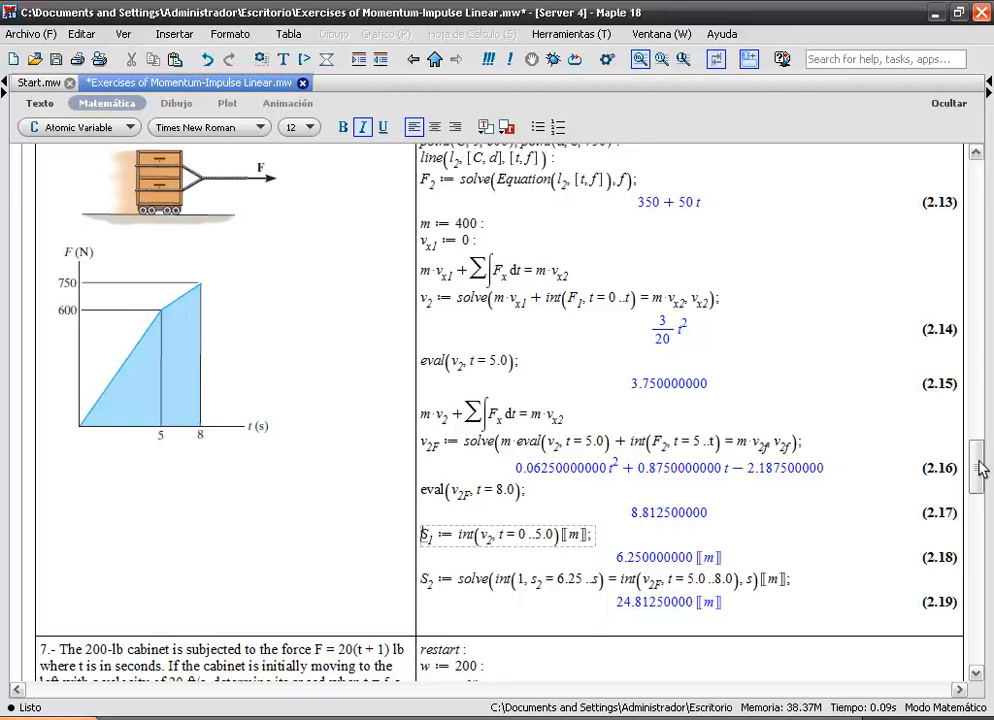
Step: Execute distance S1 as the integral of v2 from 0 to 5.0, and solve for S2 using v2F from 5.0 to 8.0 with lower limit 6.25
drag(979, 466, 979, 457)
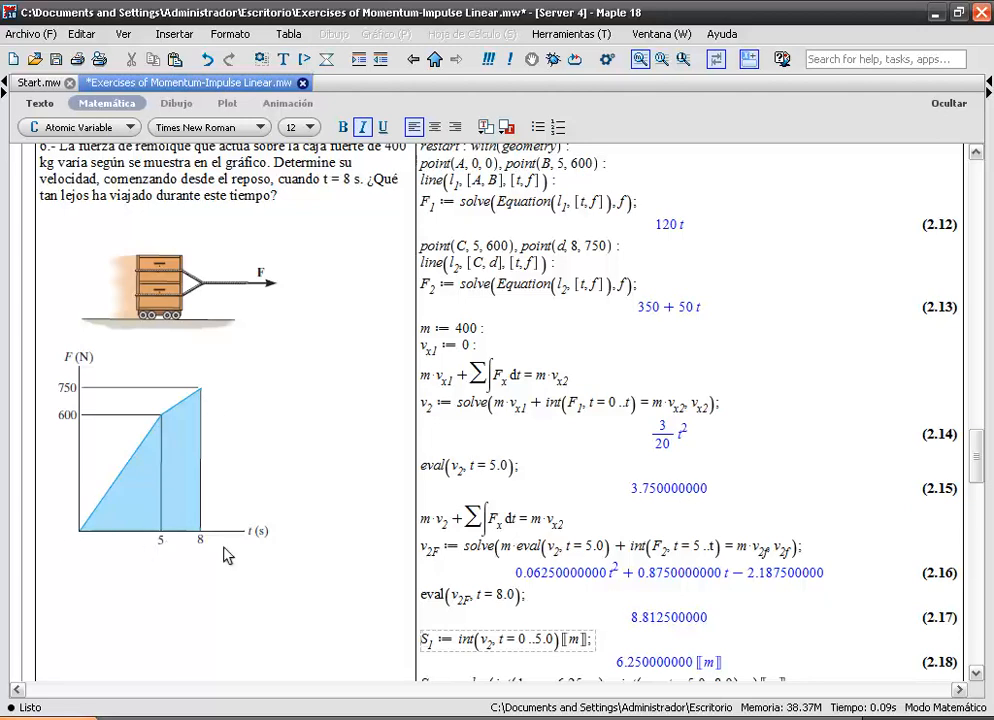
scroll(980, 462, down, 2)
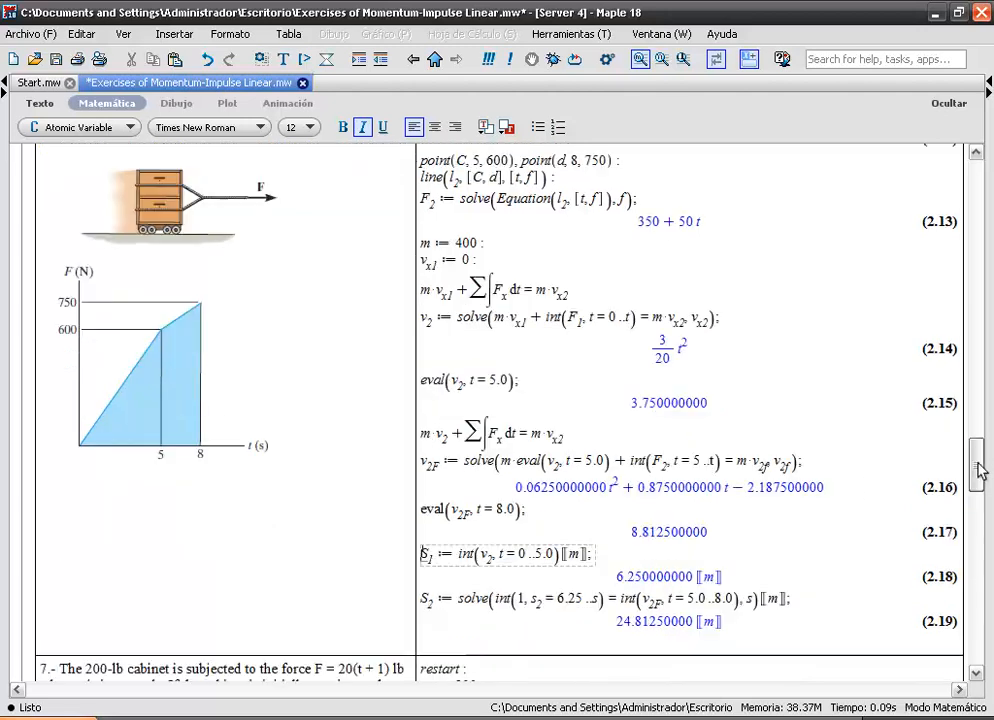
click(433, 319)
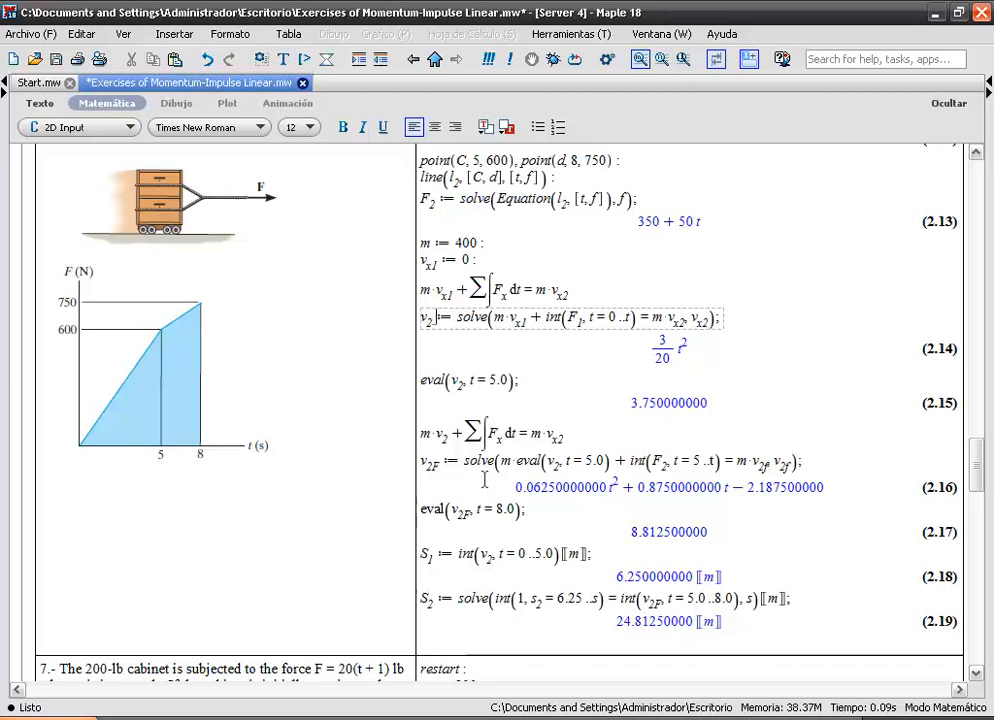
click(431, 558)
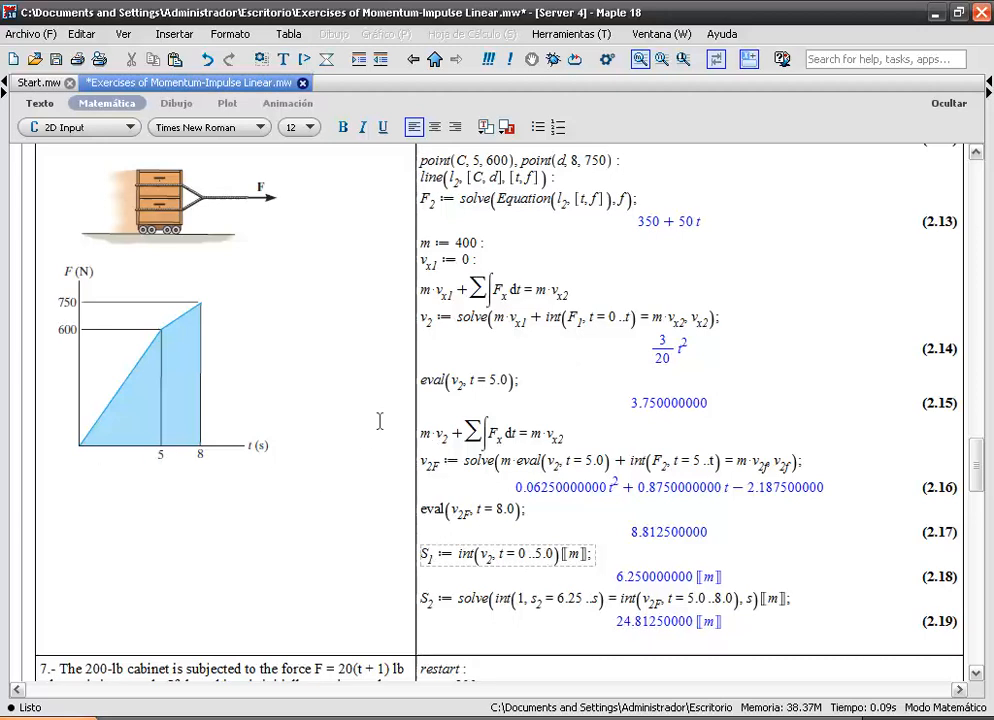
click(430, 555)
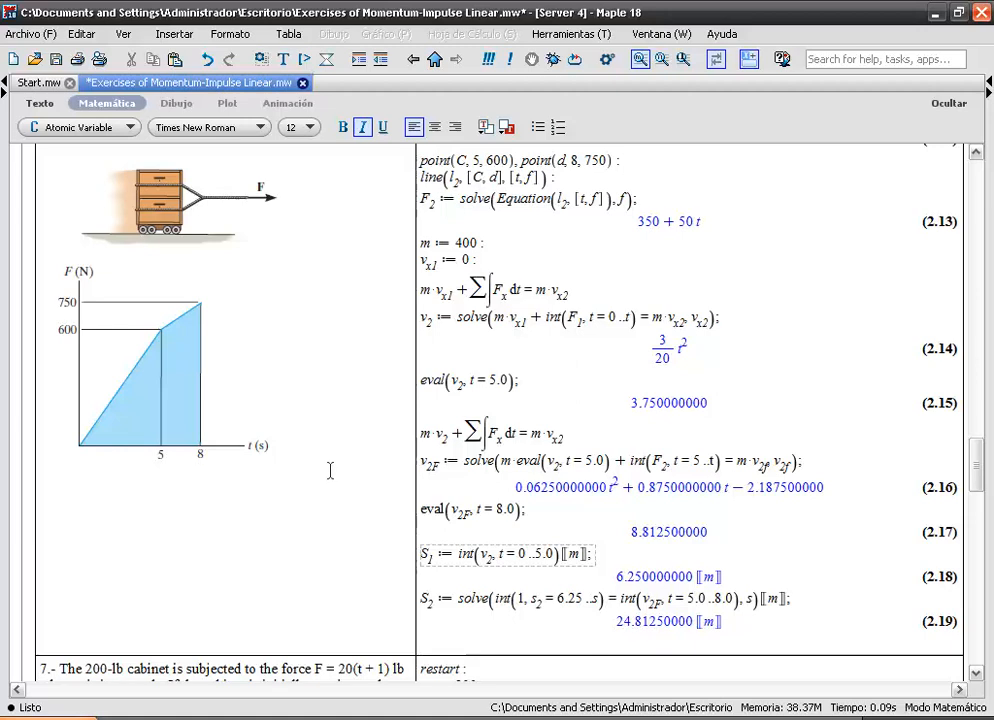
key(Return)
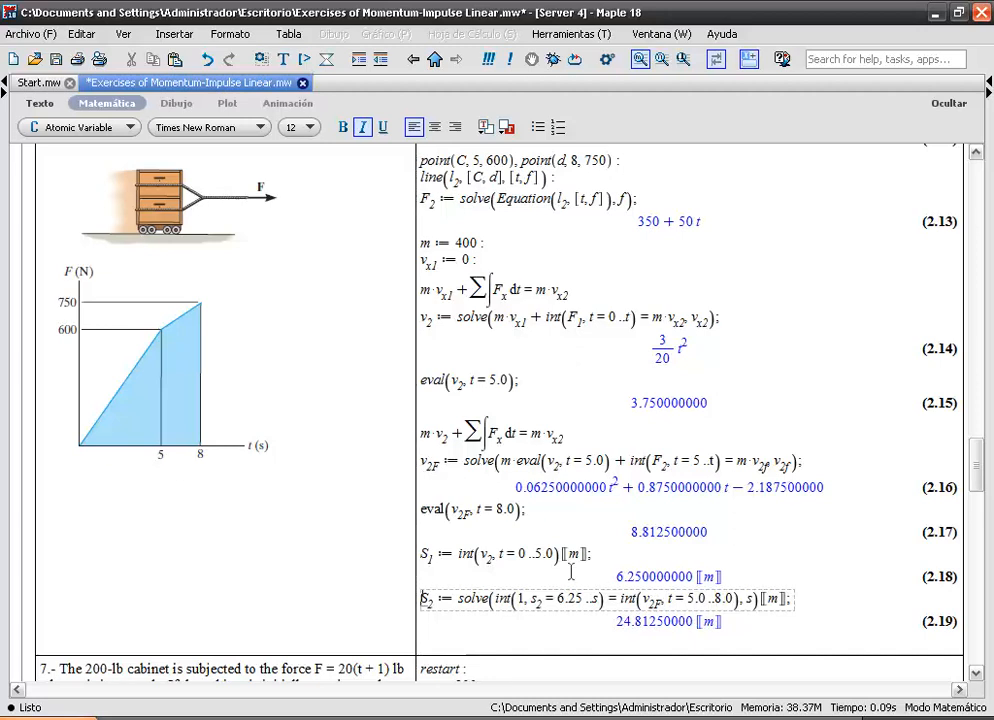
key(Return)
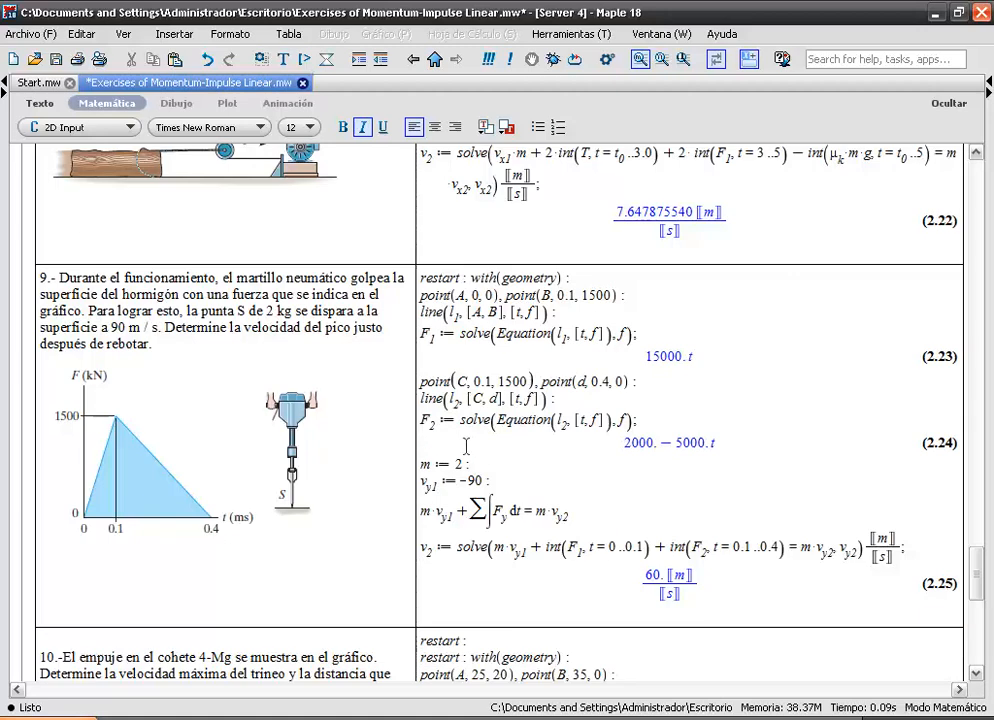
Step: Review problem 9 about the pneumatic hammer, with its statement, force graph and rebound velocity solution
click(380, 387)
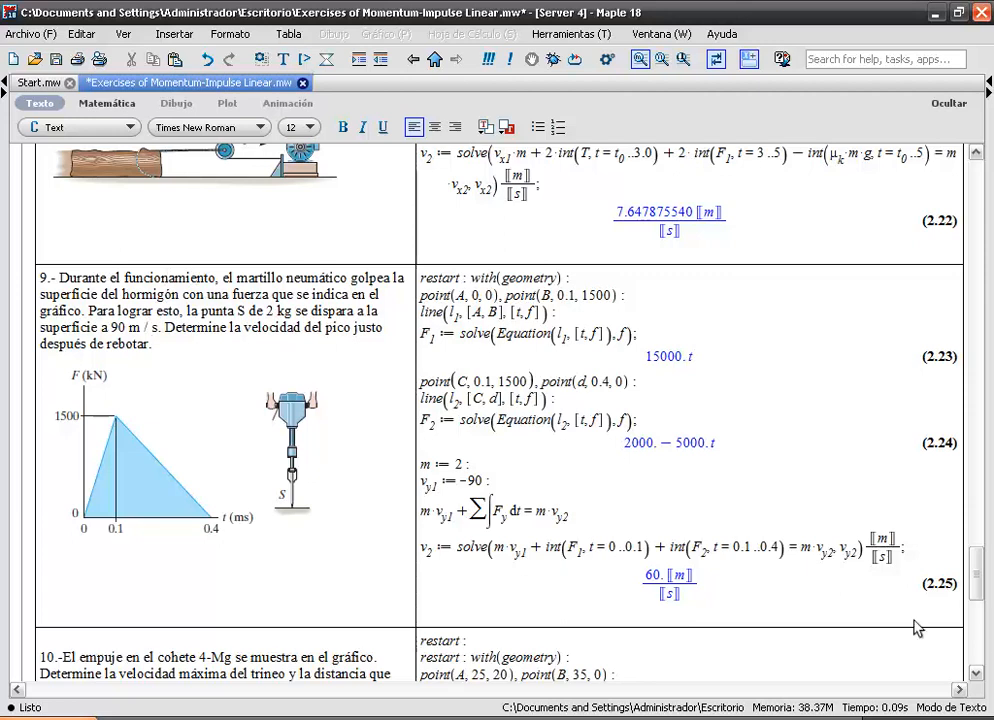
click(978, 676)
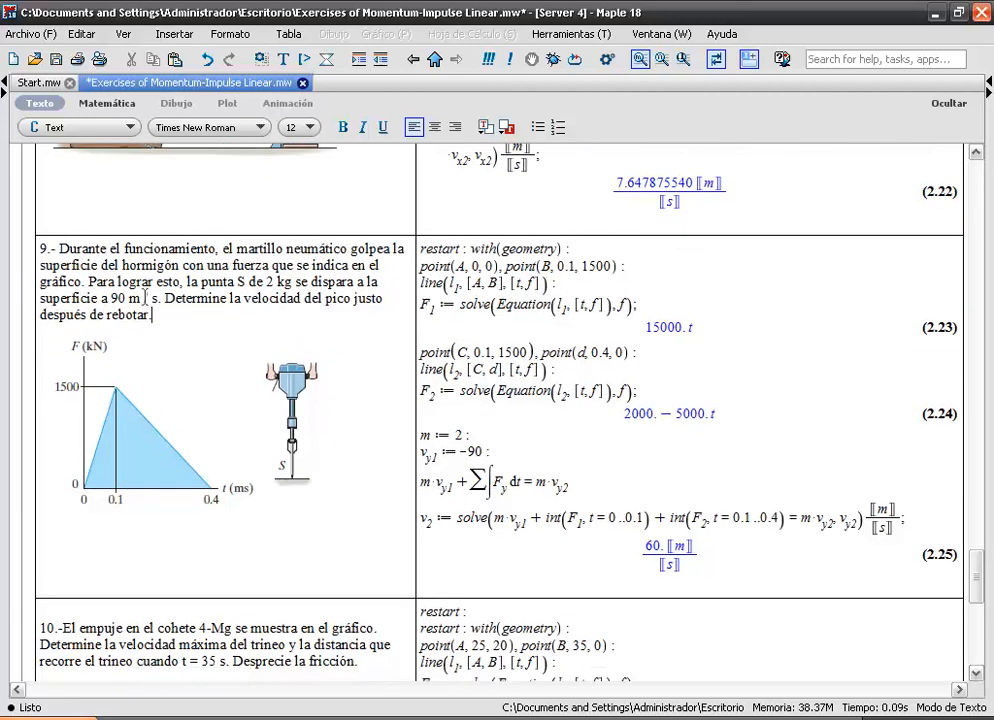
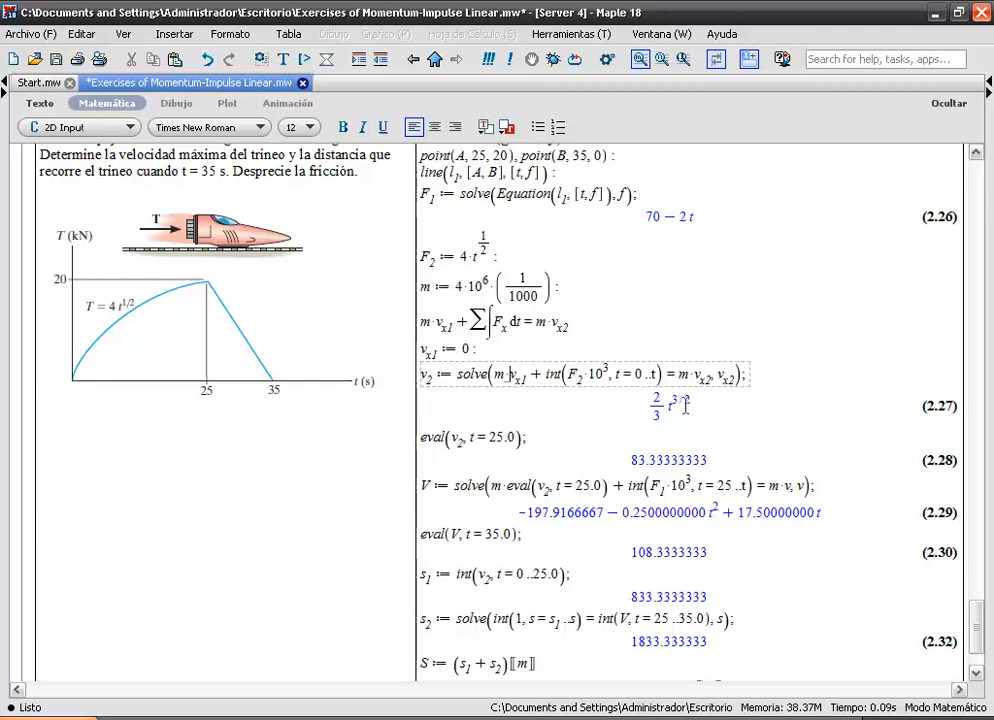
Step: Examine problem 10's rocket sled solution, relating the v2, V and s1 expressions to the thrust graph intervals 0 to 25 s and 25 to 35 s
click(567, 576)
drag(541, 579, 424, 578)
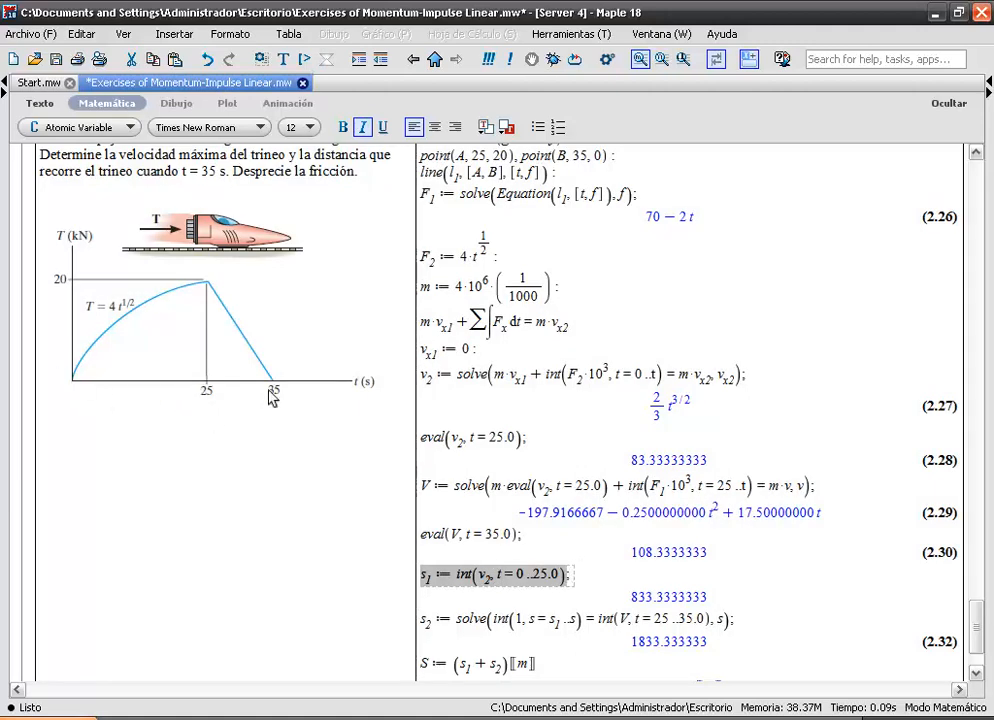
click(499, 376)
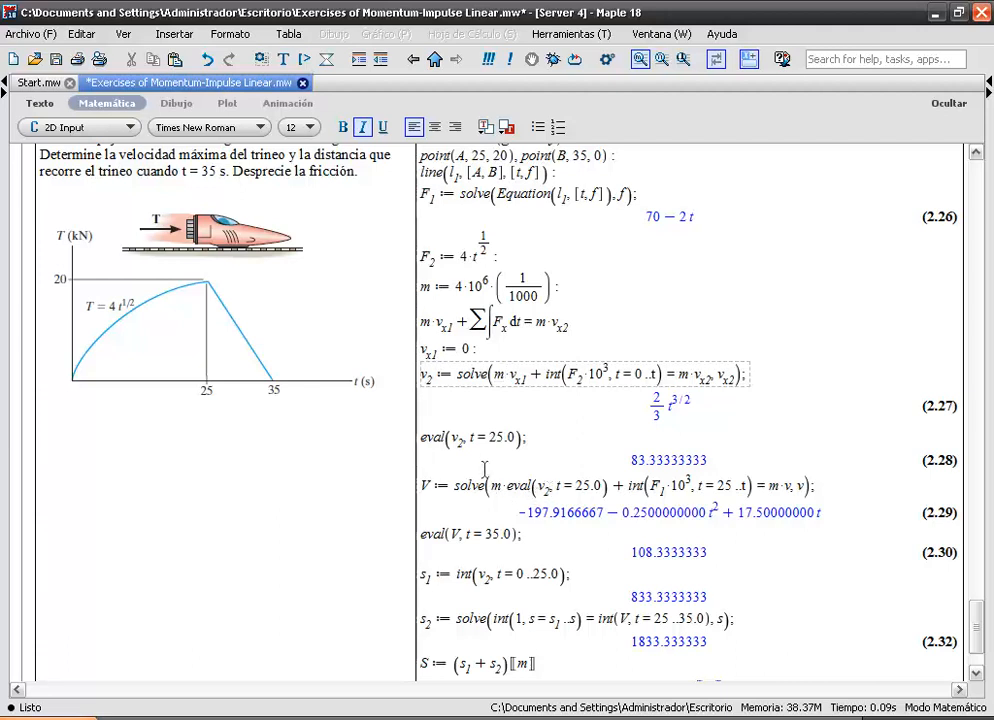
click(497, 325)
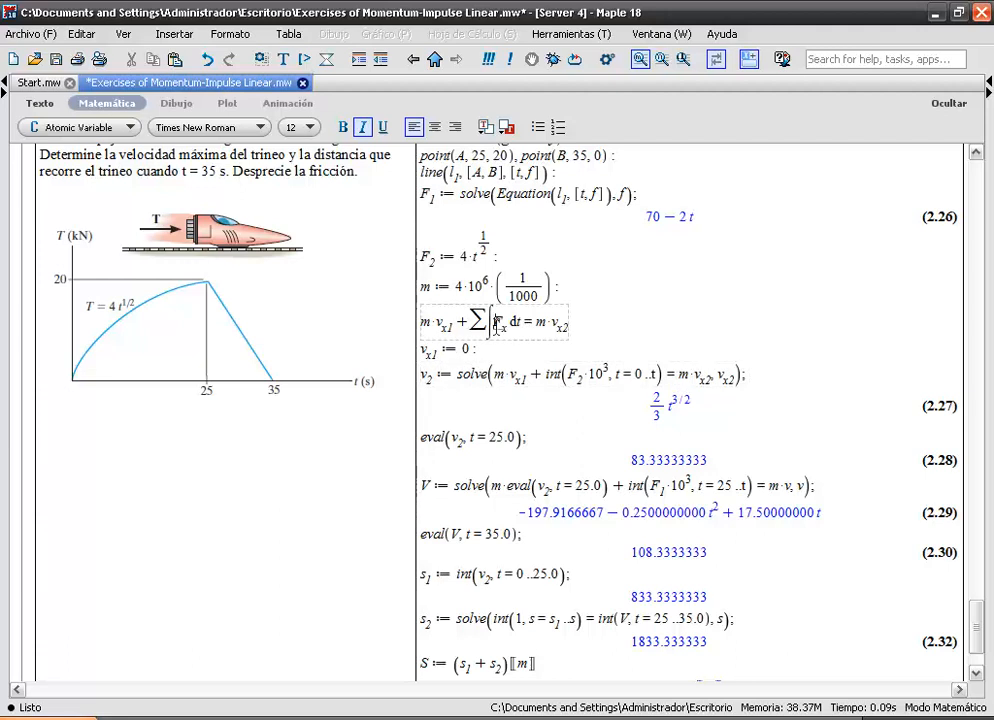
click(976, 674)
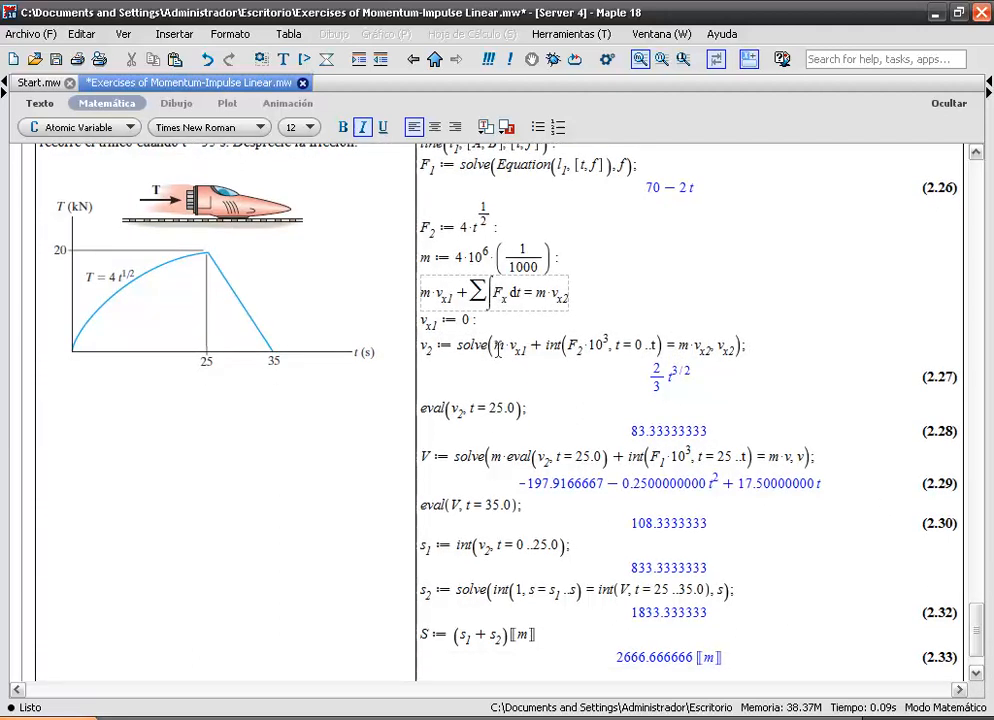
click(507, 457)
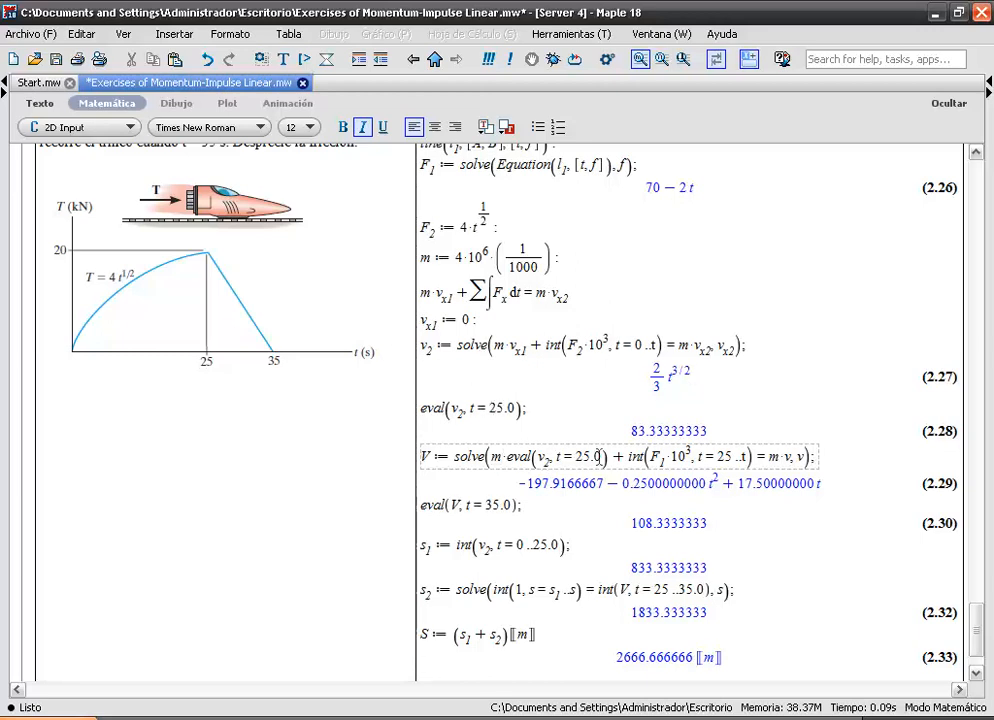
drag(531, 456, 494, 456)
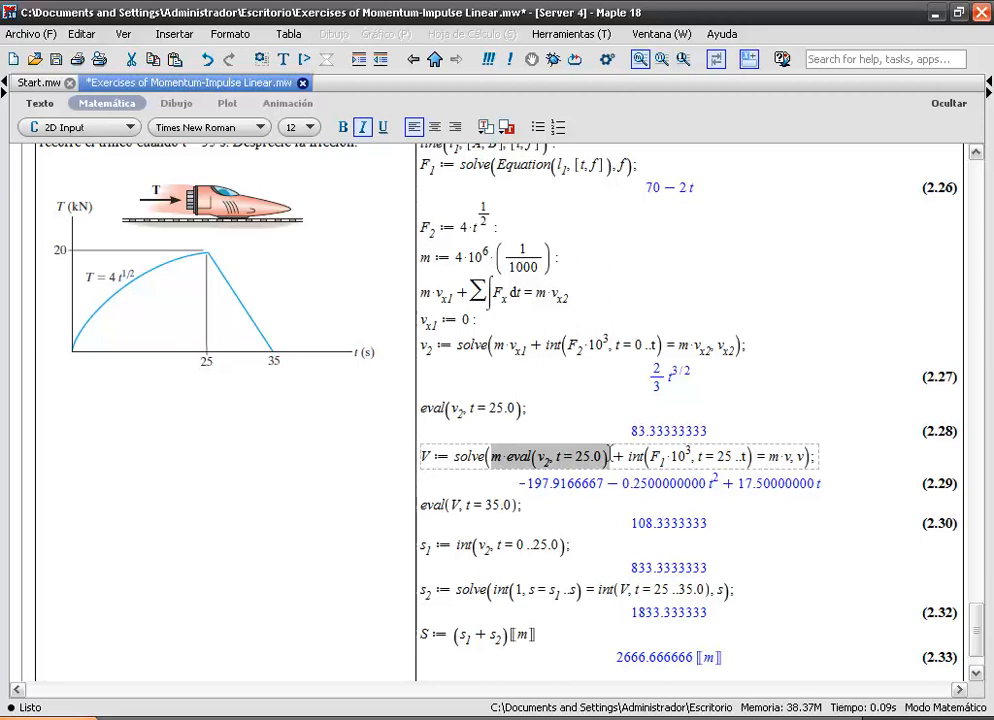
click(618, 456)
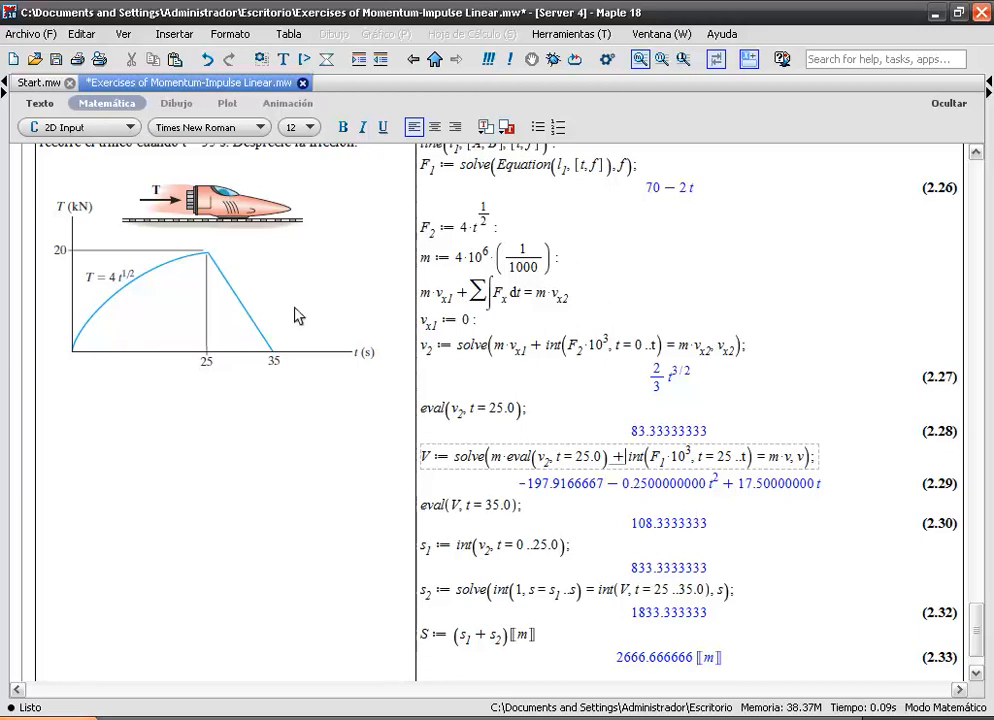
scroll(330, 225, up, 1)
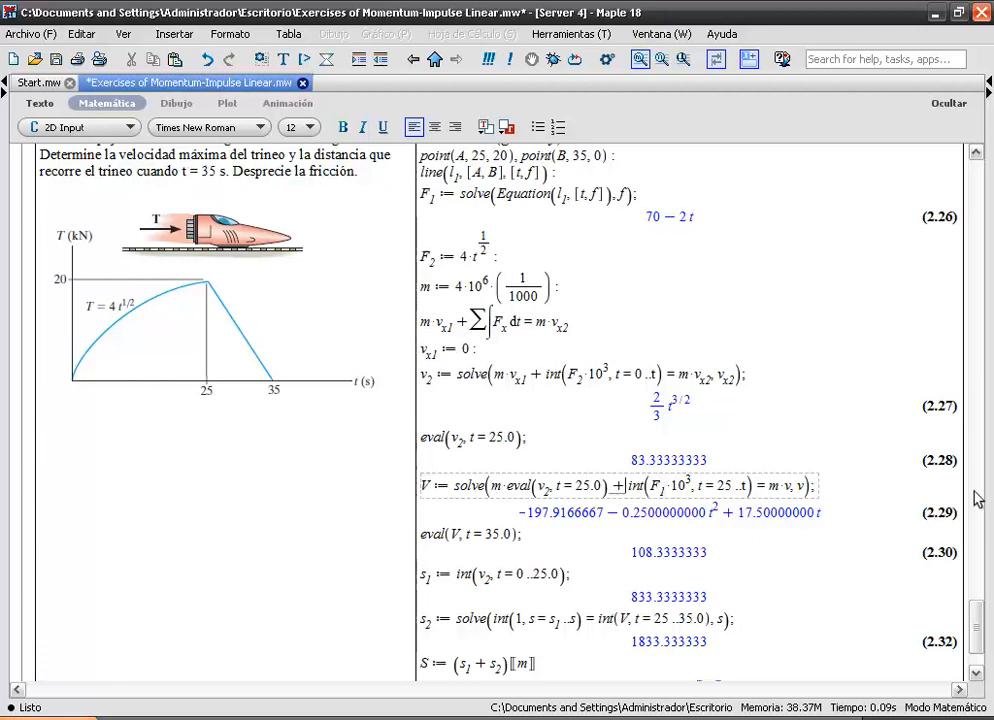
scroll(672, 592, down, 2)
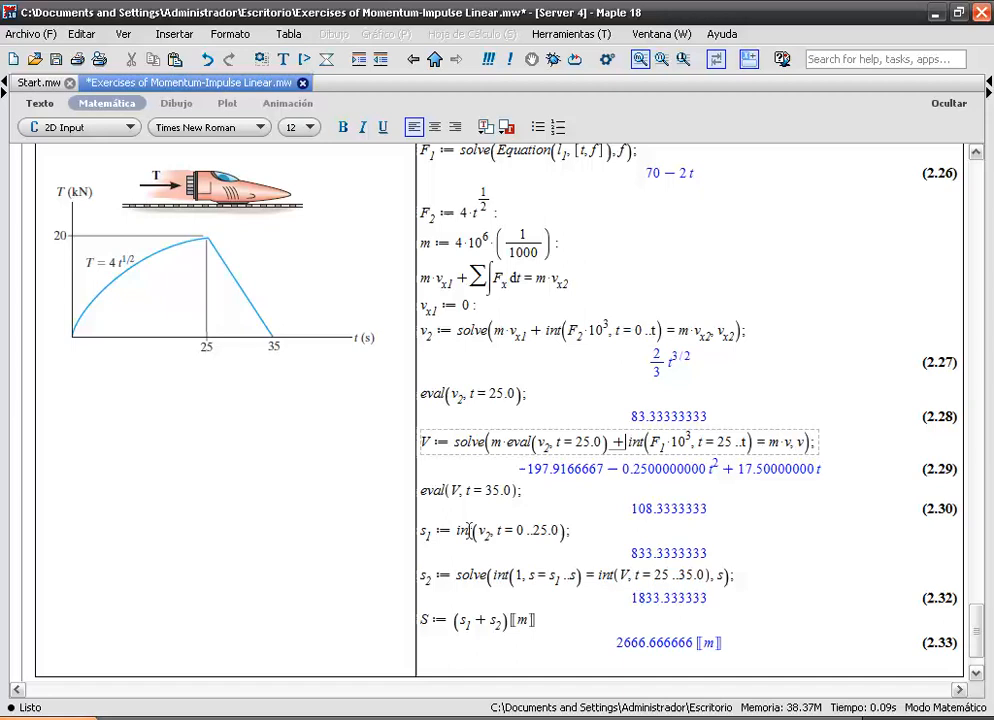
click(436, 333)
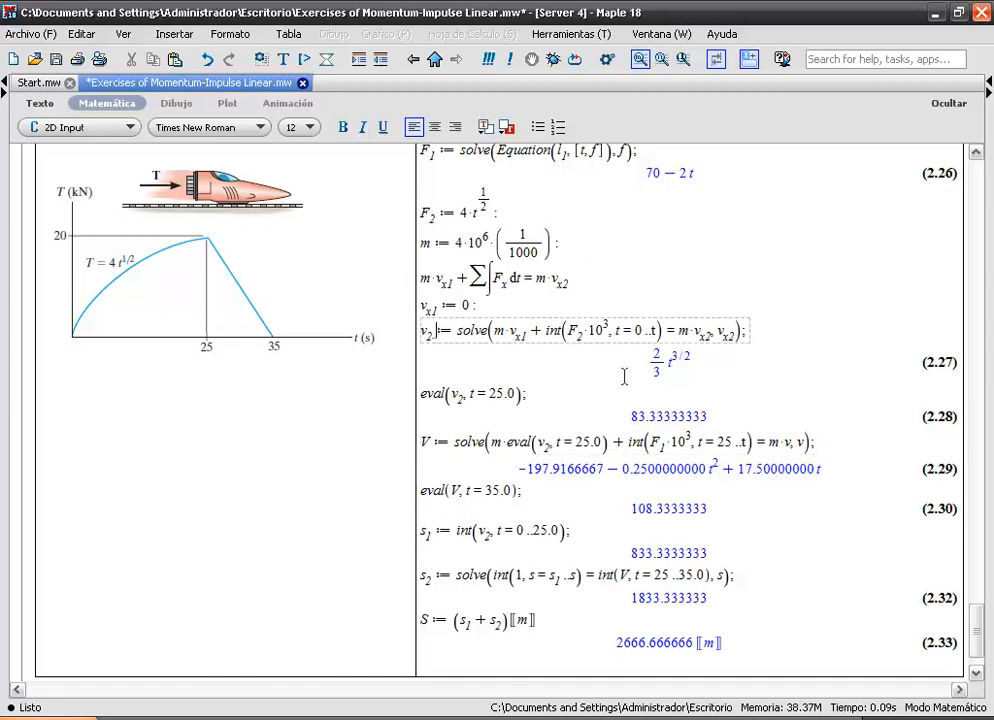